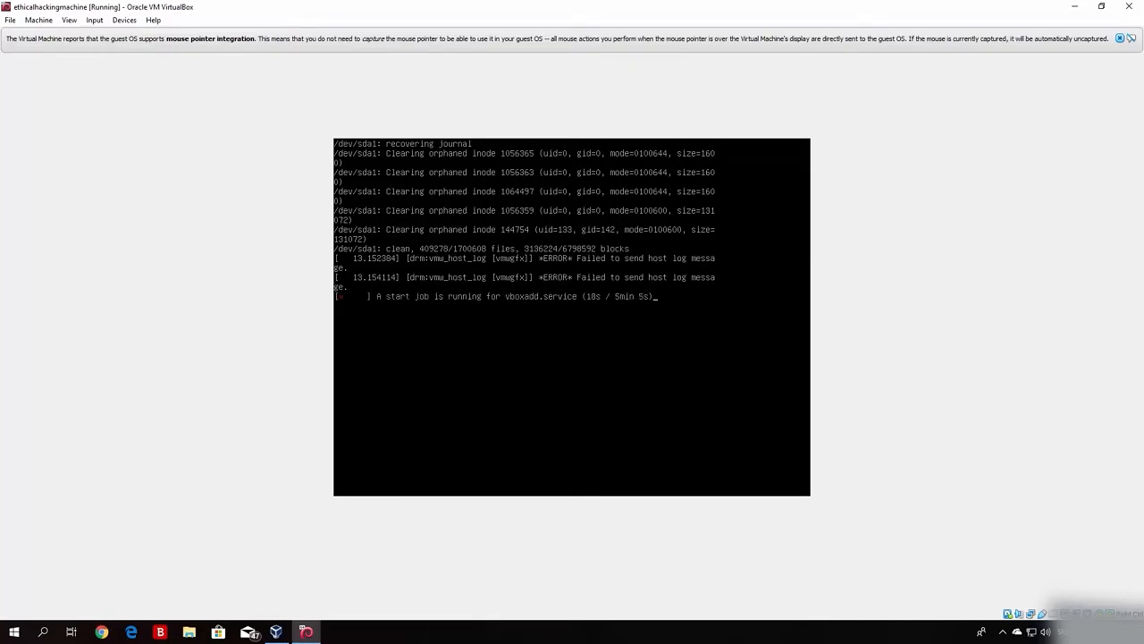
Step: Dismiss the mouse-integration banner and let the Kali VM boot to its login screen
{"action": "left_click", "coordinate": [1129, 39]}
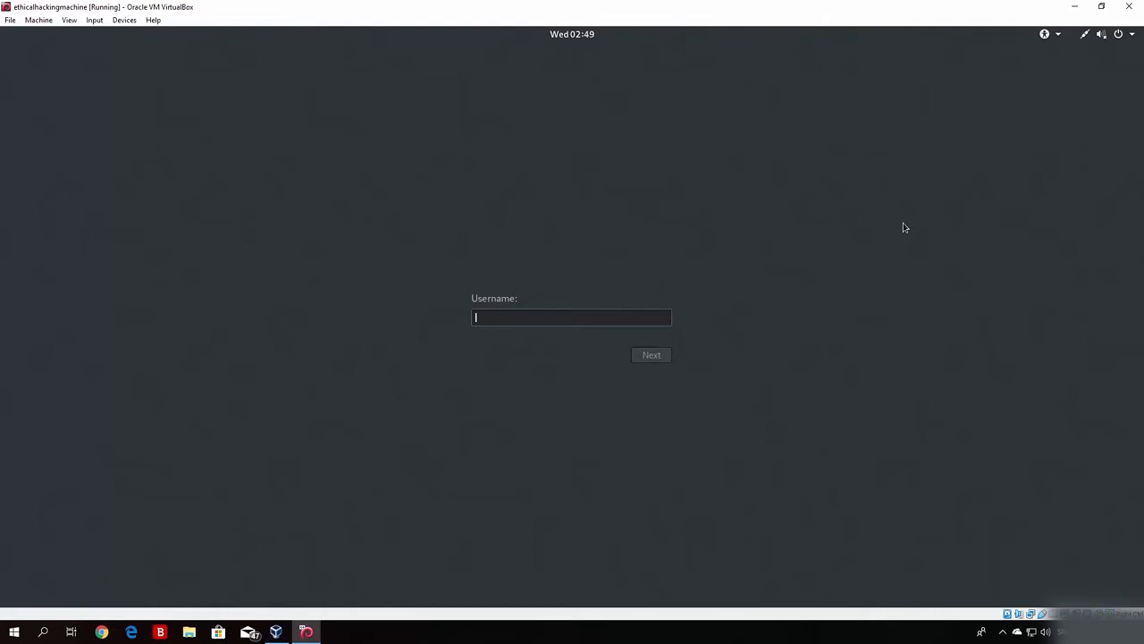
Step: Log in to Kali as root with the account password
{"action": "type", "text": "root"}
{"action": "key", "text": "Return"}
{"action": "type", "text": "toor"}
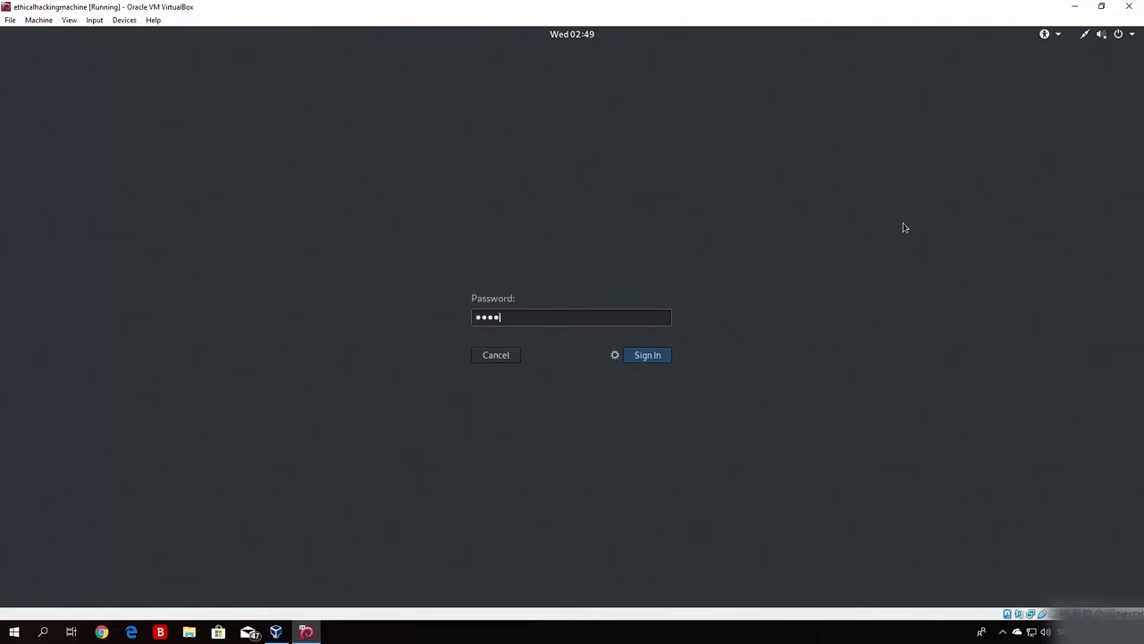
{"action": "type", "text": "••••"}
{"action": "key", "text": "Return"}
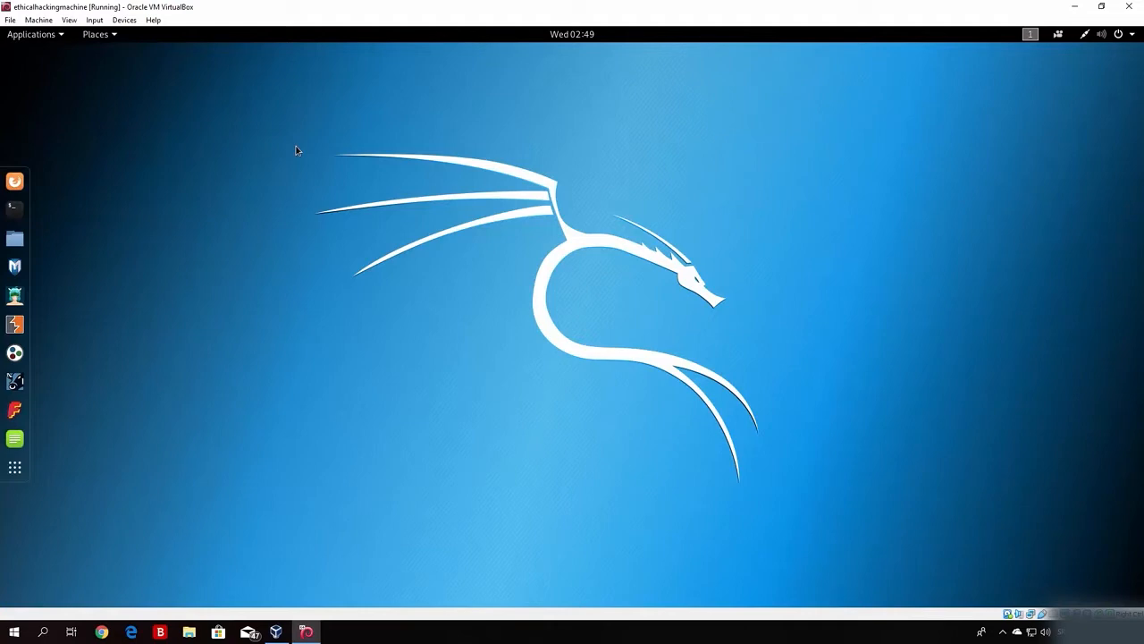
Step: Launch Firefox ESR from the Kali dock to reach the Kali Linux welcome page
{"action": "left_click", "coordinate": [17, 184]}
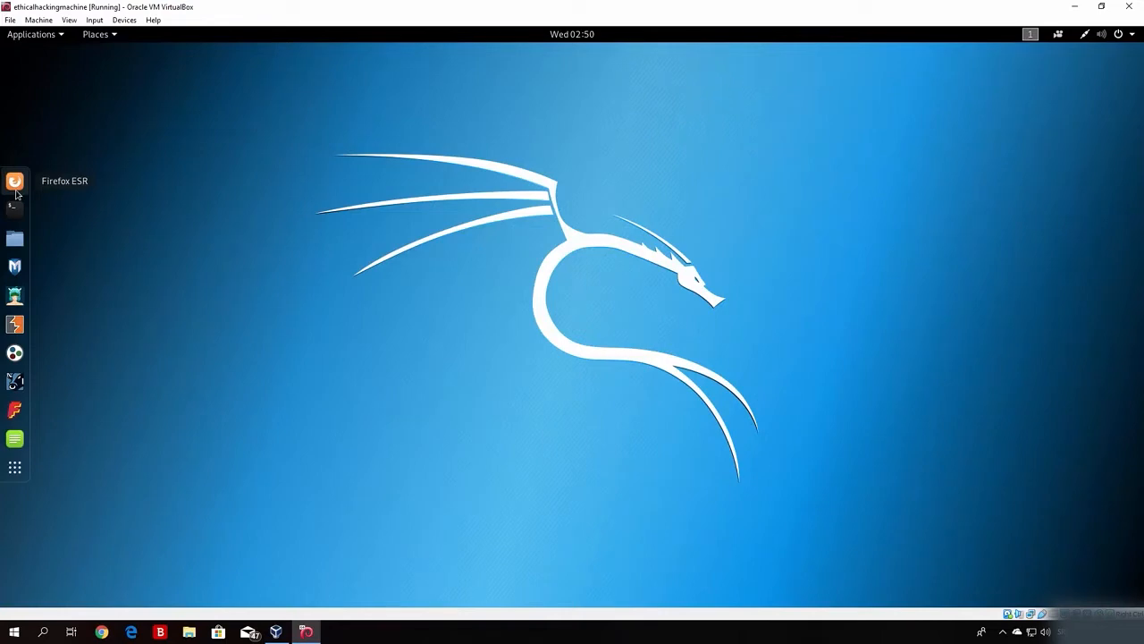
{"action": "left_click", "coordinate": [15, 188]}
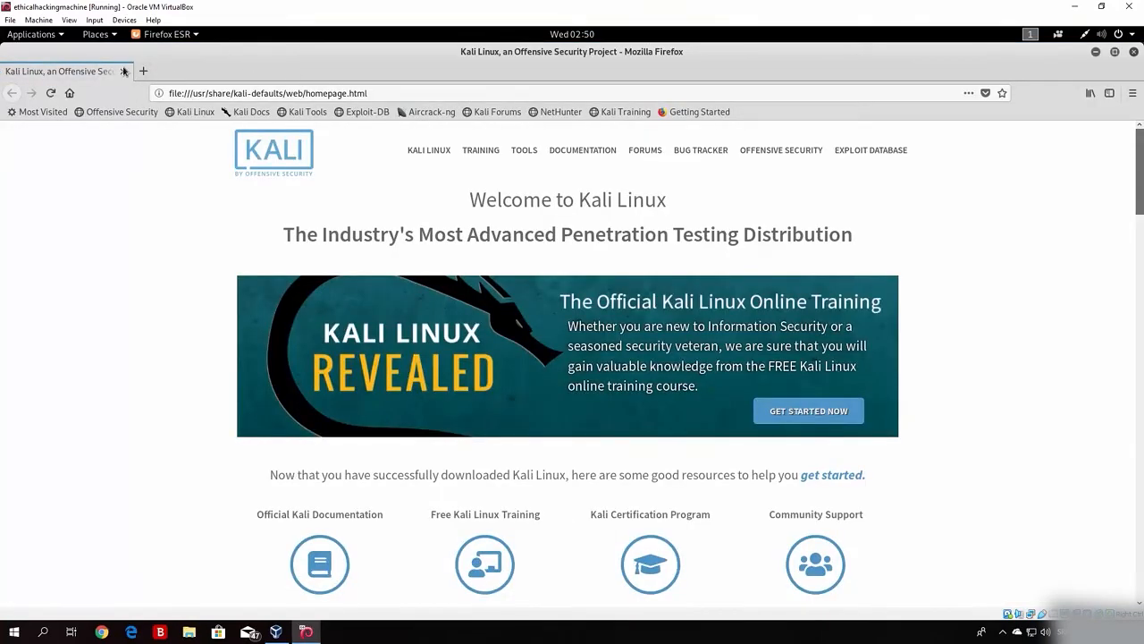
Step: Load google.com in a new Firefox tab
{"action": "left_click", "coordinate": [143, 72]}
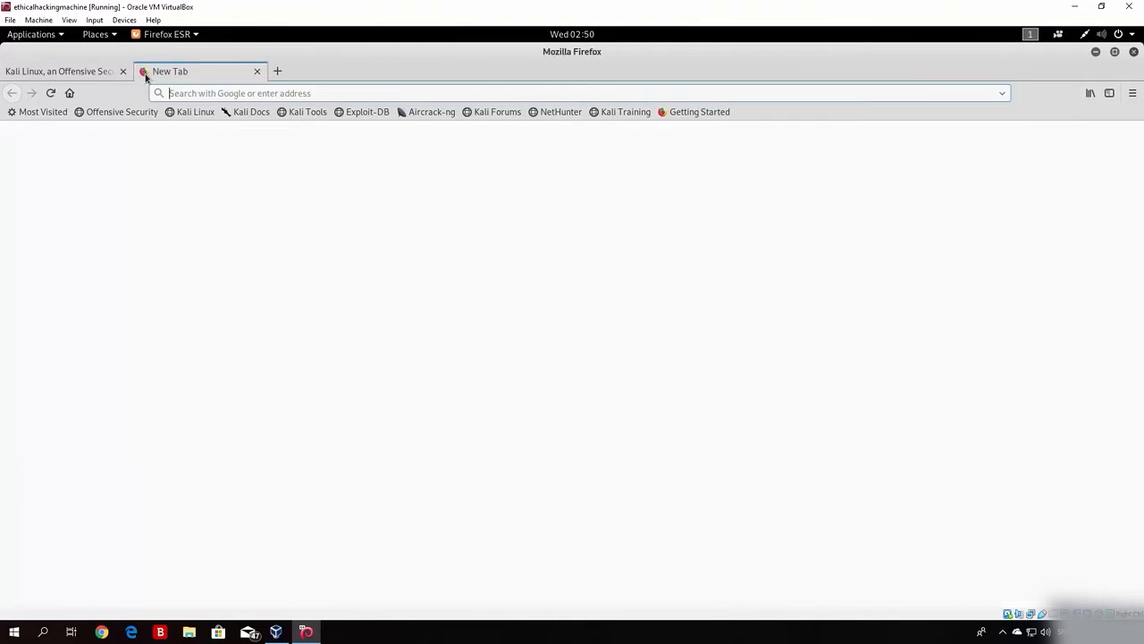
{"action": "type", "text": "go"}
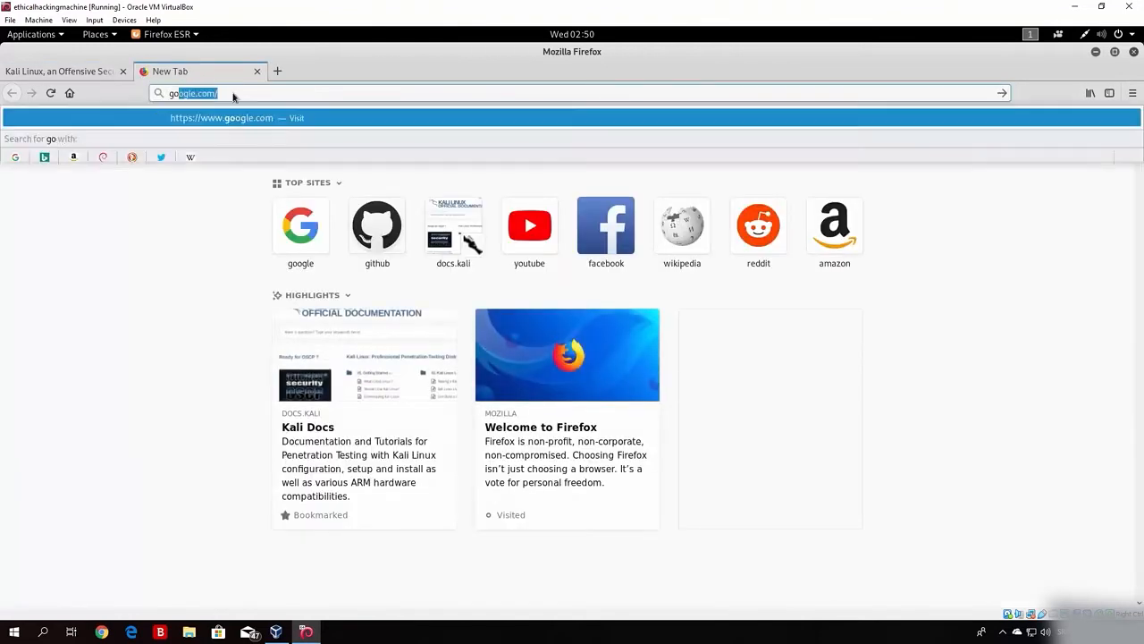
{"action": "type", "text": "ogle"}
{"action": "key", "text": "Return"}
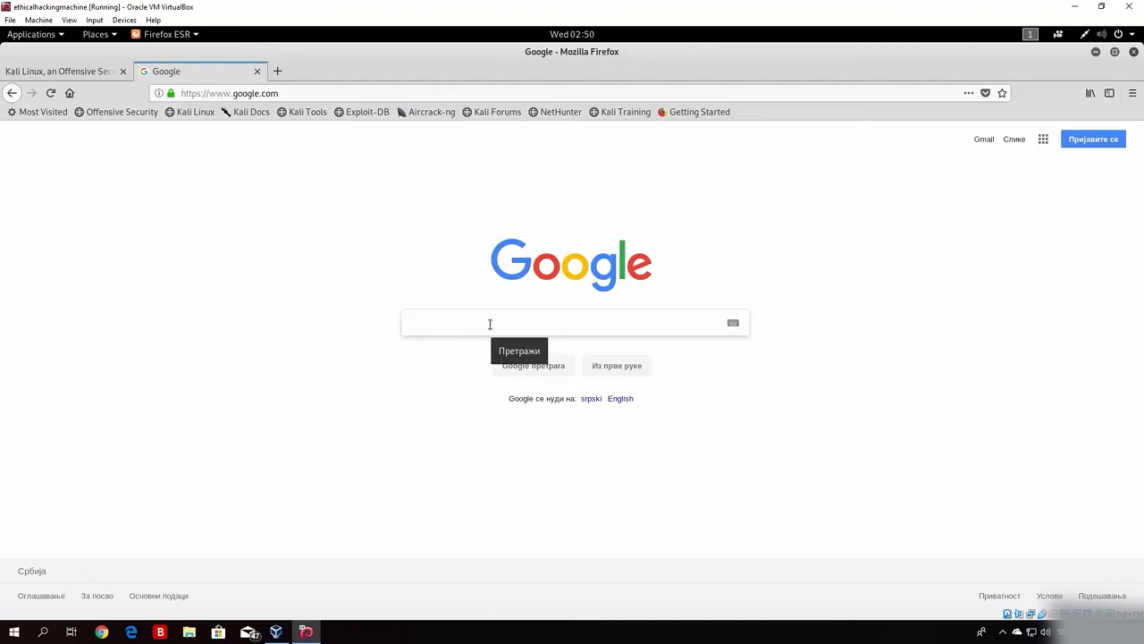
Step: Type the dork 'inurl: :index.php' into the Google search box
{"action": "type", "text": "inurl"}
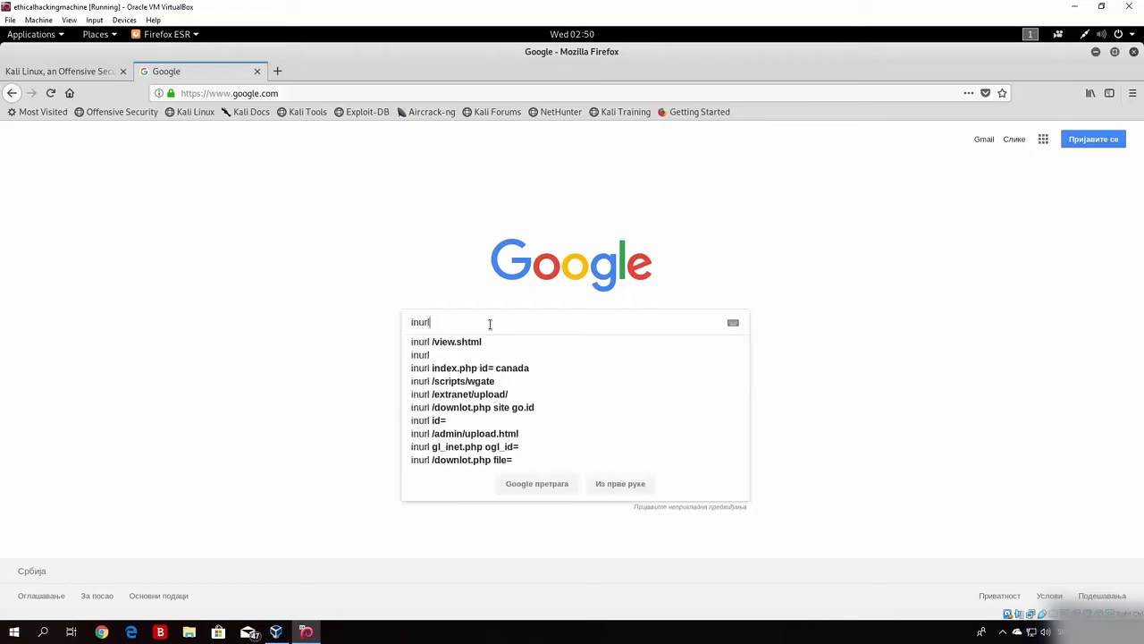
{"action": "type", "text": ":"}
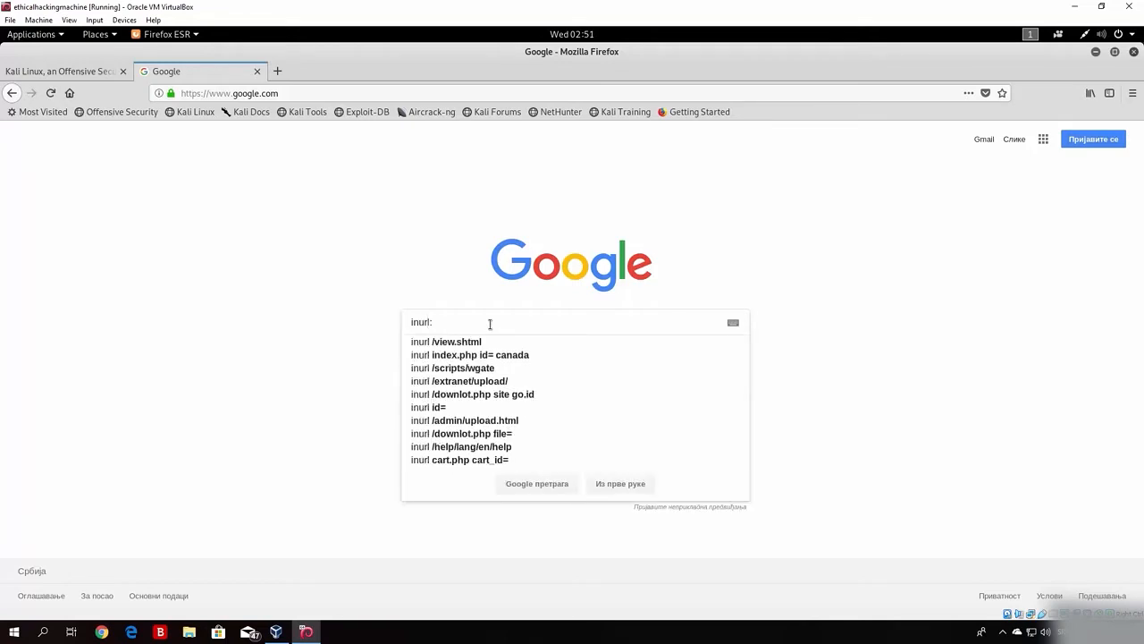
{"action": "type", "text": " :"}
{"action": "type", "text": "index"}
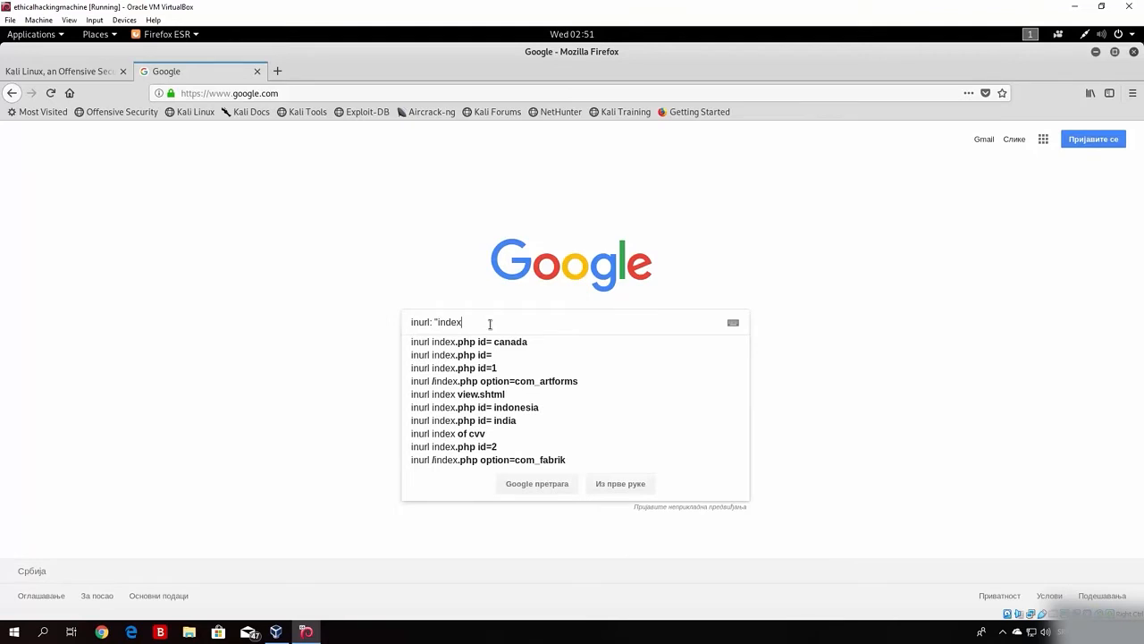
{"action": "type", "text": ".php?"}
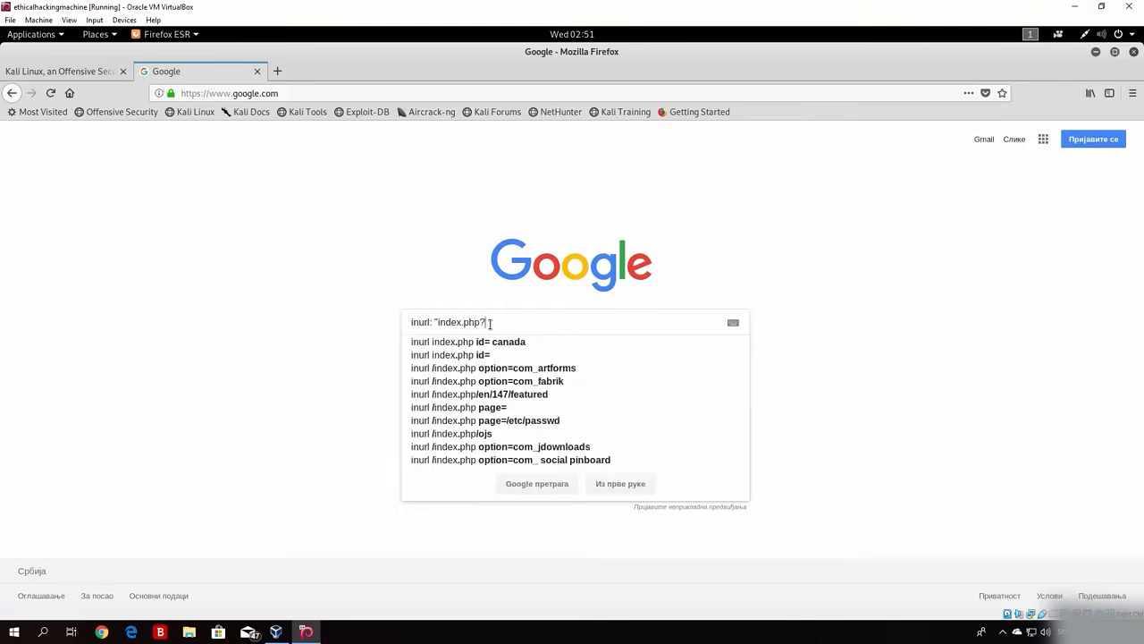
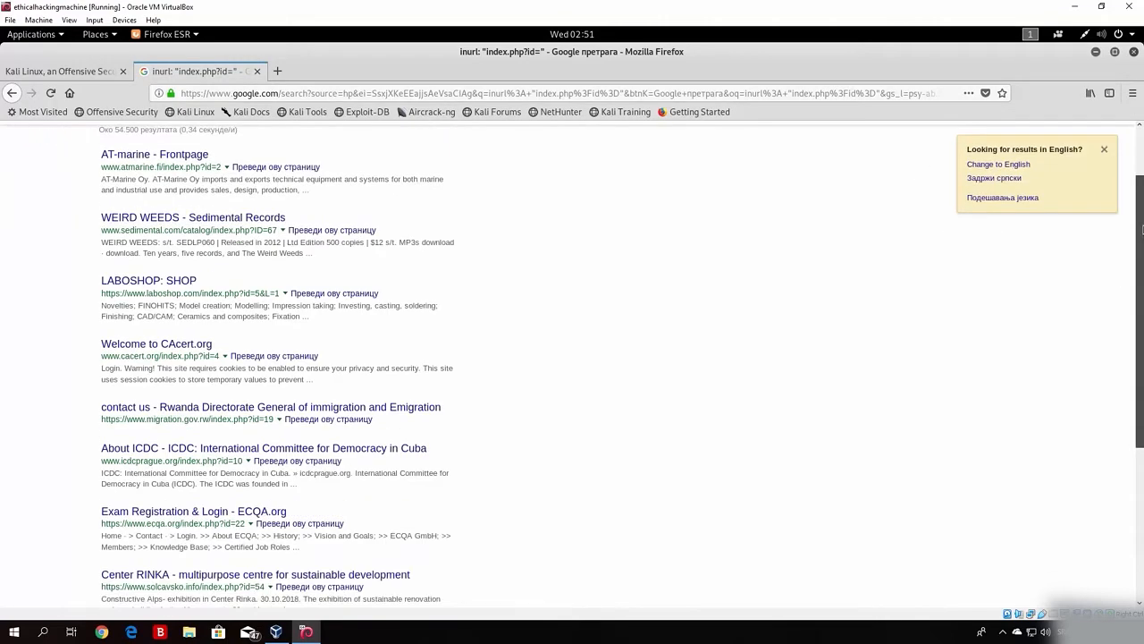
{"action": "scroll", "coordinate": [1141, 229], "scroll_direction": "down", "scroll_amount": 1}
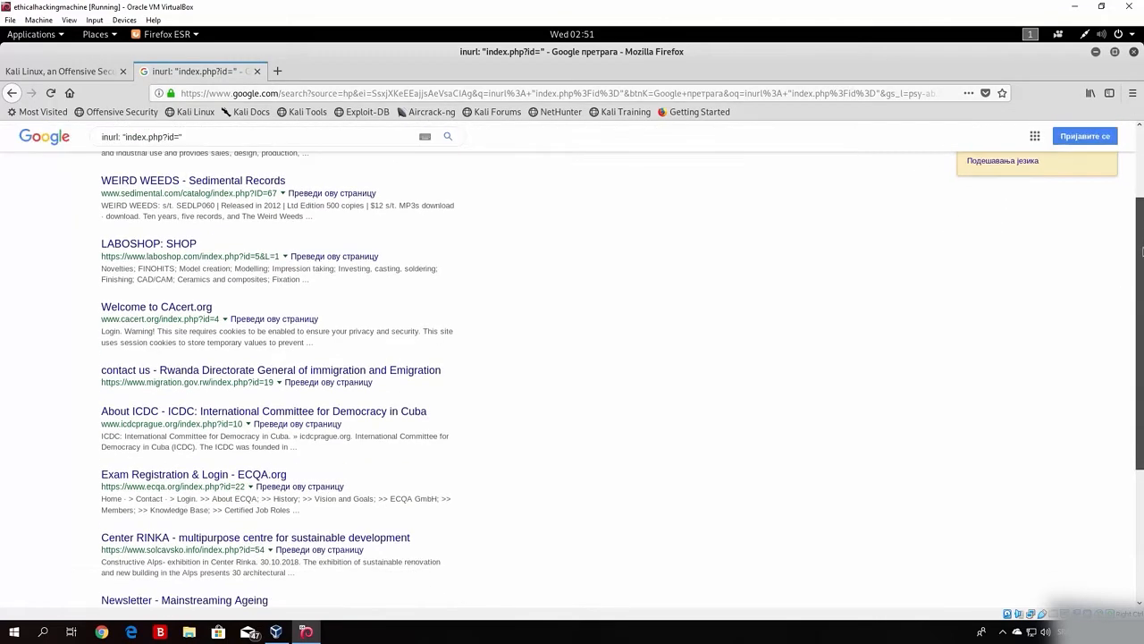
{"action": "left_click", "coordinate": [230, 478]}
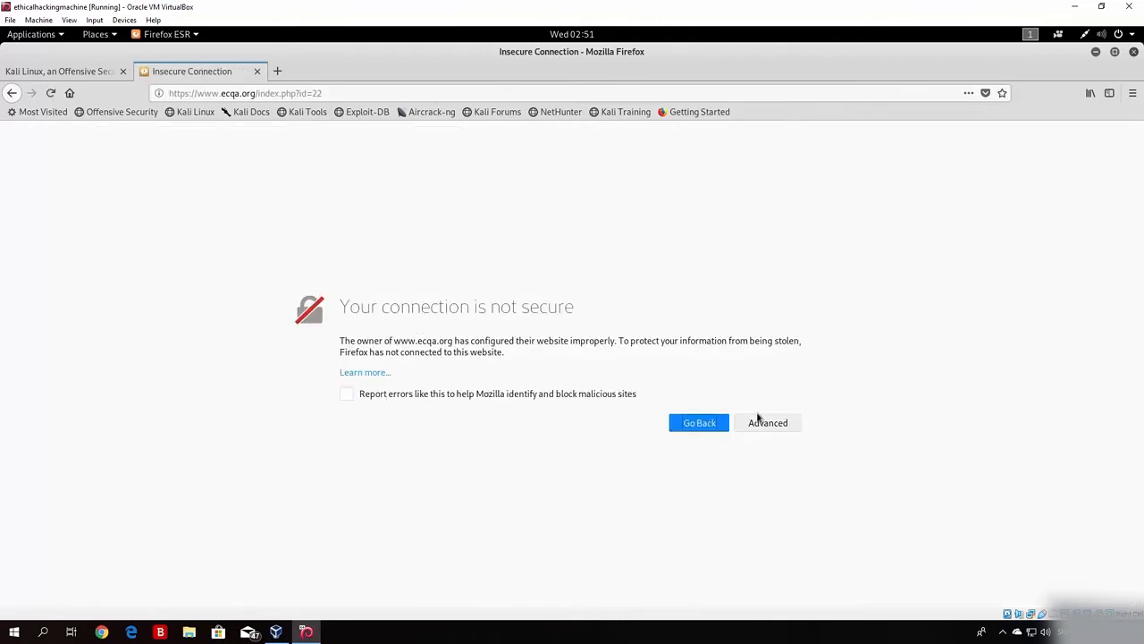
{"action": "left_click", "coordinate": [363, 373]}
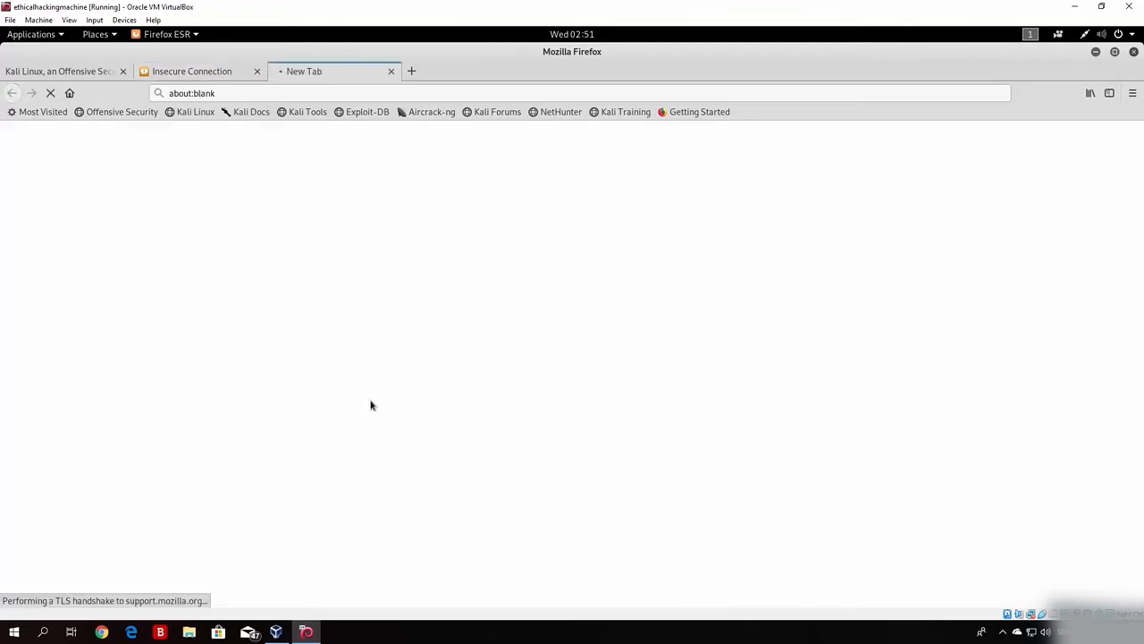
{"action": "left_click", "coordinate": [390, 72]}
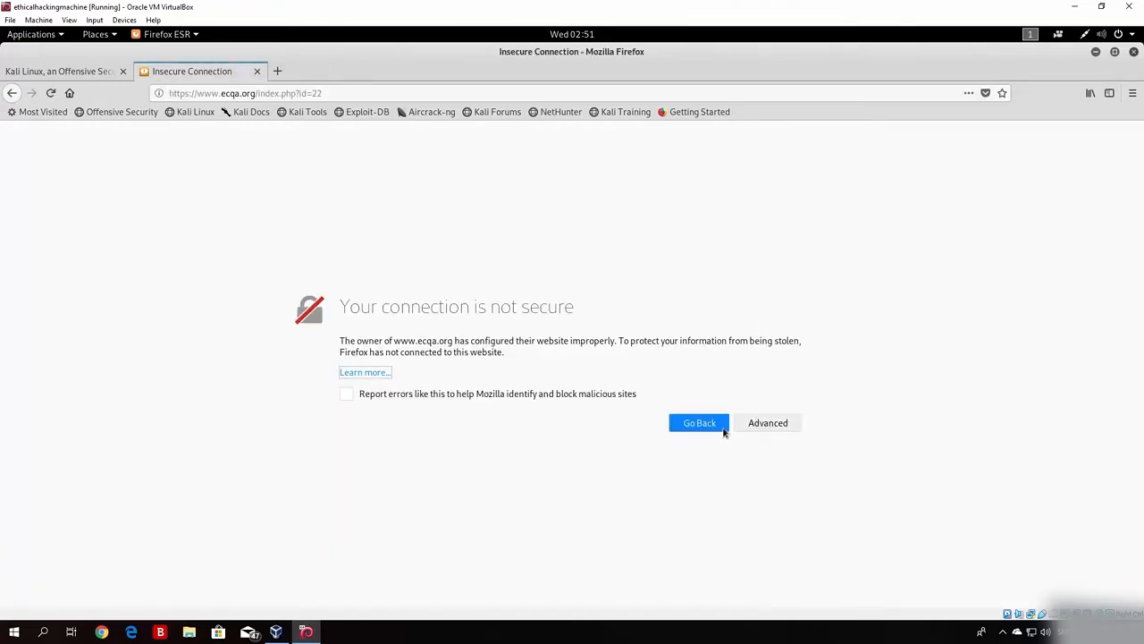
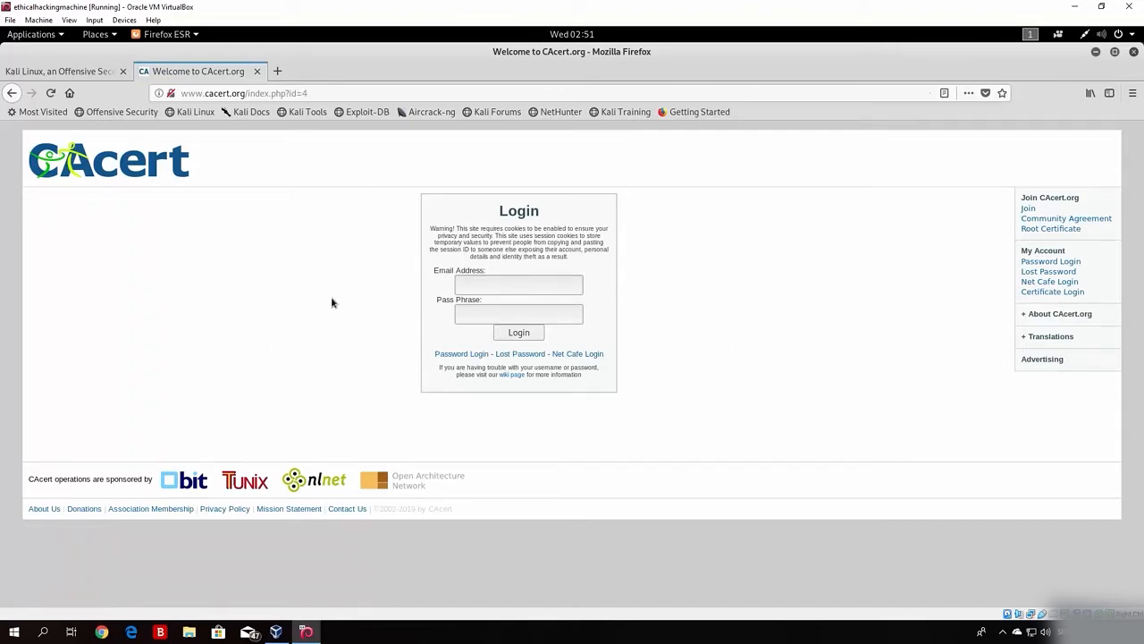
Step: Focus the Email Address field on the CAcert.org login form in the Kali VM's Firefox
{"action": "left_click", "coordinate": [546, 286]}
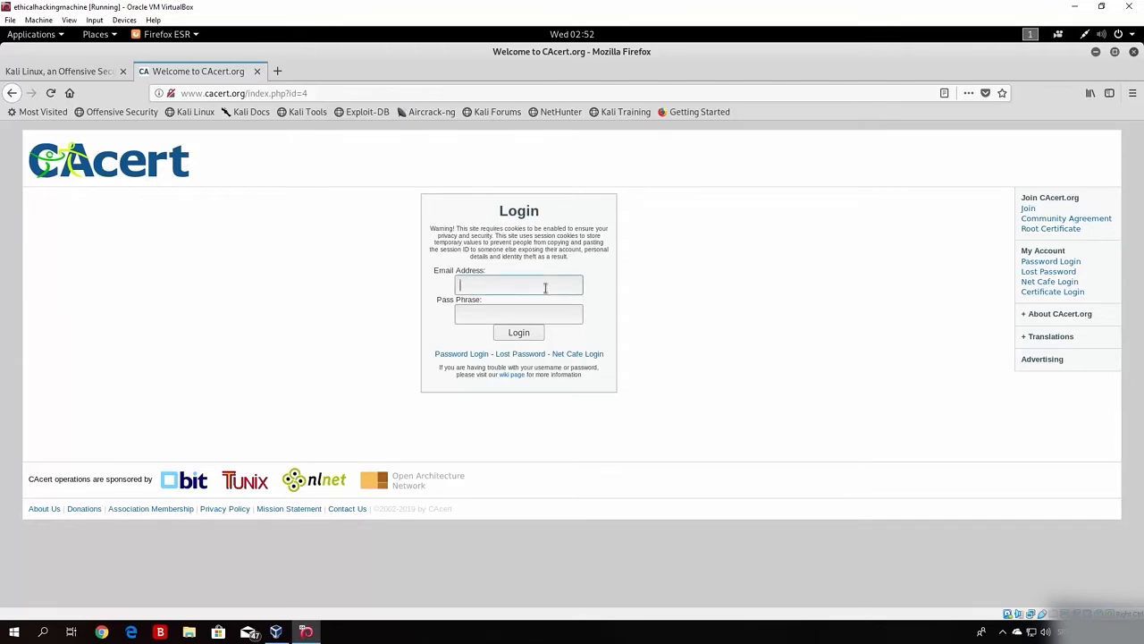
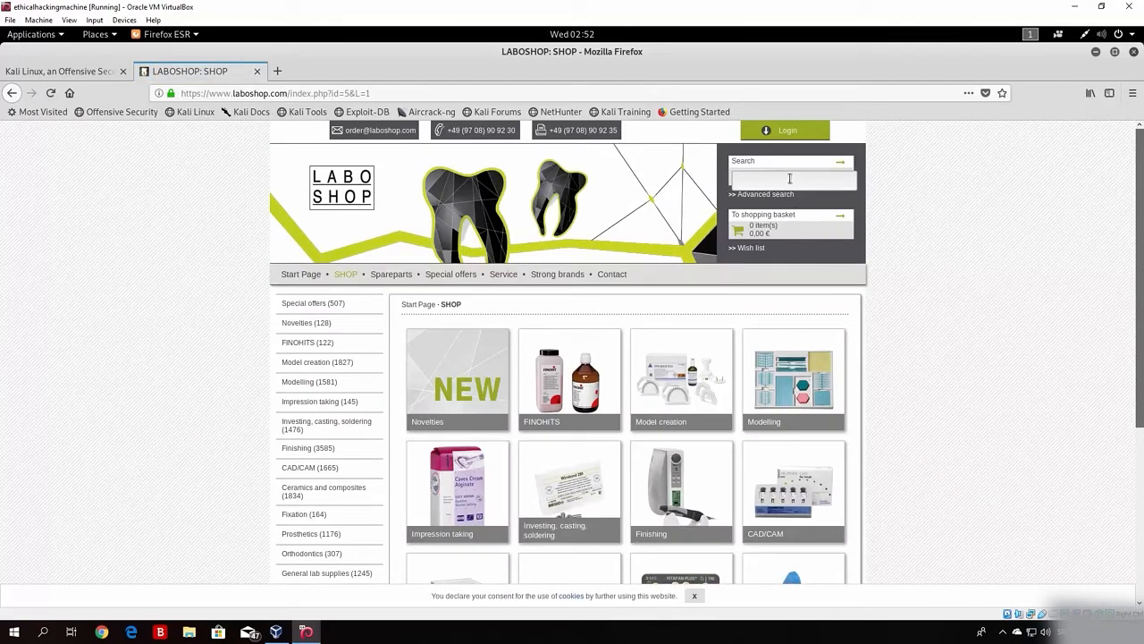
Step: Enter and erase test text 'dgdfgdfg' in the LABOSHOP search, then close the shop tab
{"action": "left_click", "coordinate": [754, 182]}
{"action": "type", "text": "dgdfgdfg"}
{"action": "key", "text": "BackSpace"}
{"action": "key", "text": "BackSpace"}
{"action": "key", "text": "BackSpace"}
{"action": "key", "text": "BackSpace"}
{"action": "key", "text": "BackSpace"}
{"action": "key", "text": "BackSpace"}
{"action": "key", "text": "BackSpace"}
{"action": "key", "text": "BackSpace"}
{"action": "left_click", "coordinate": [256, 71]}
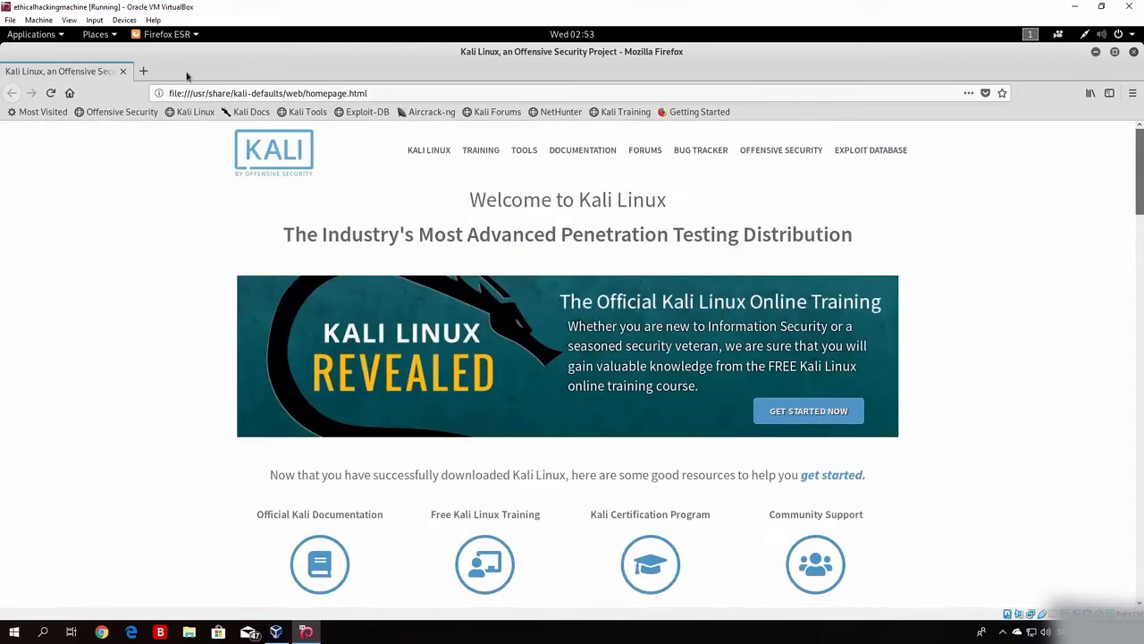
Step: Open Google in a new tab and search for 'google hacking database'
{"action": "left_click", "coordinate": [143, 71]}
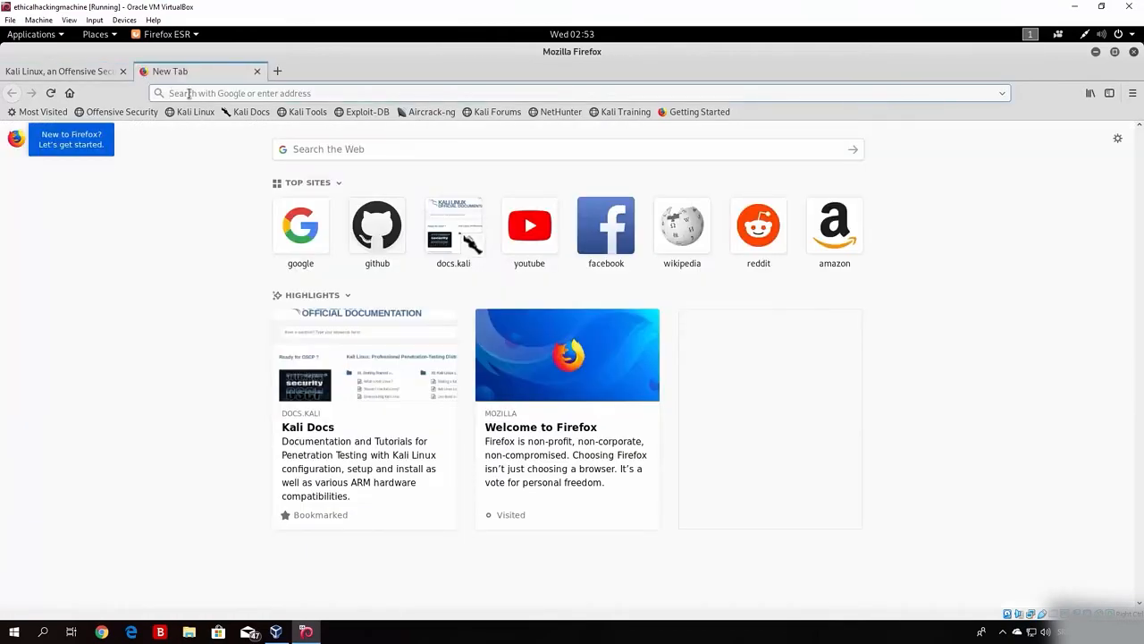
{"action": "type", "text": "google.com"}
{"action": "key", "text": "Return"}
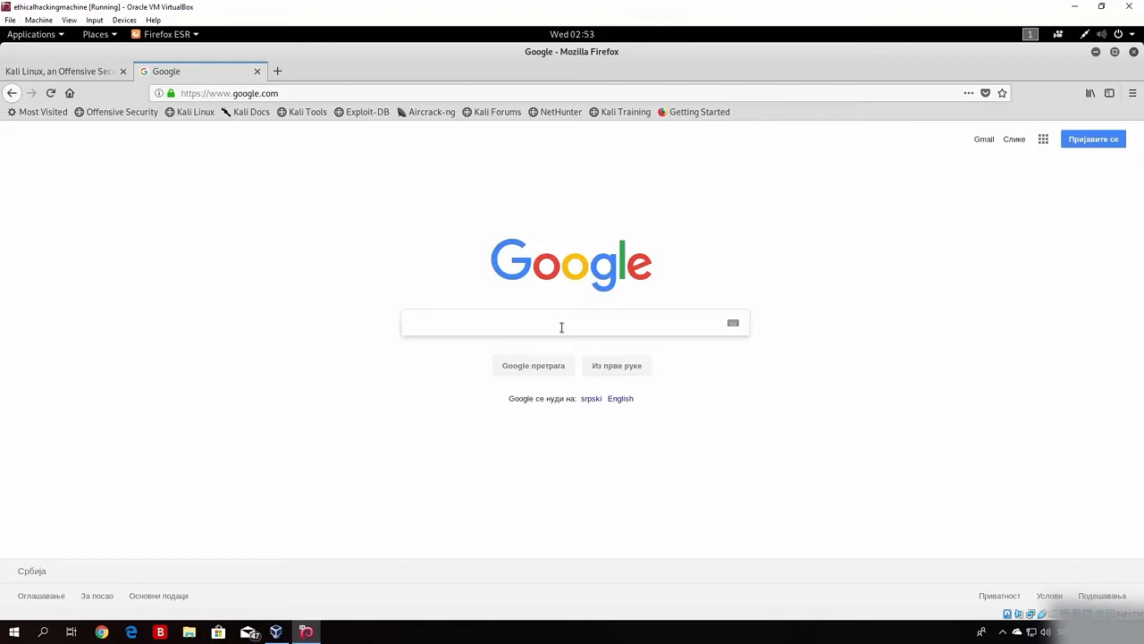
{"action": "type", "text": "google"}
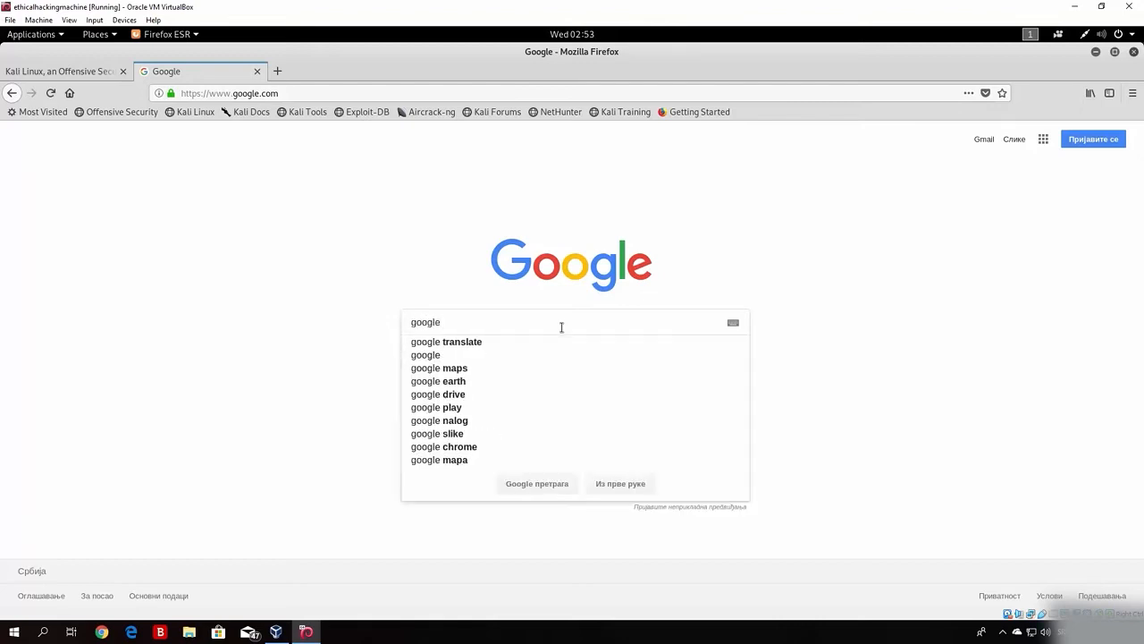
{"action": "type", "text": " hacking database"}
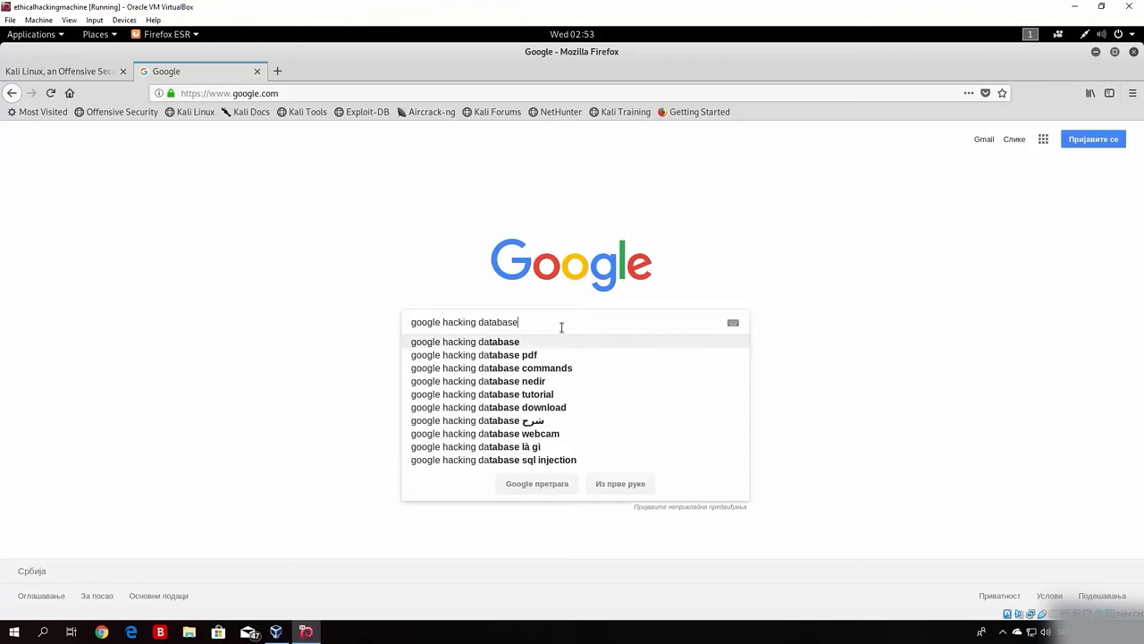
{"action": "key", "text": "Return"}
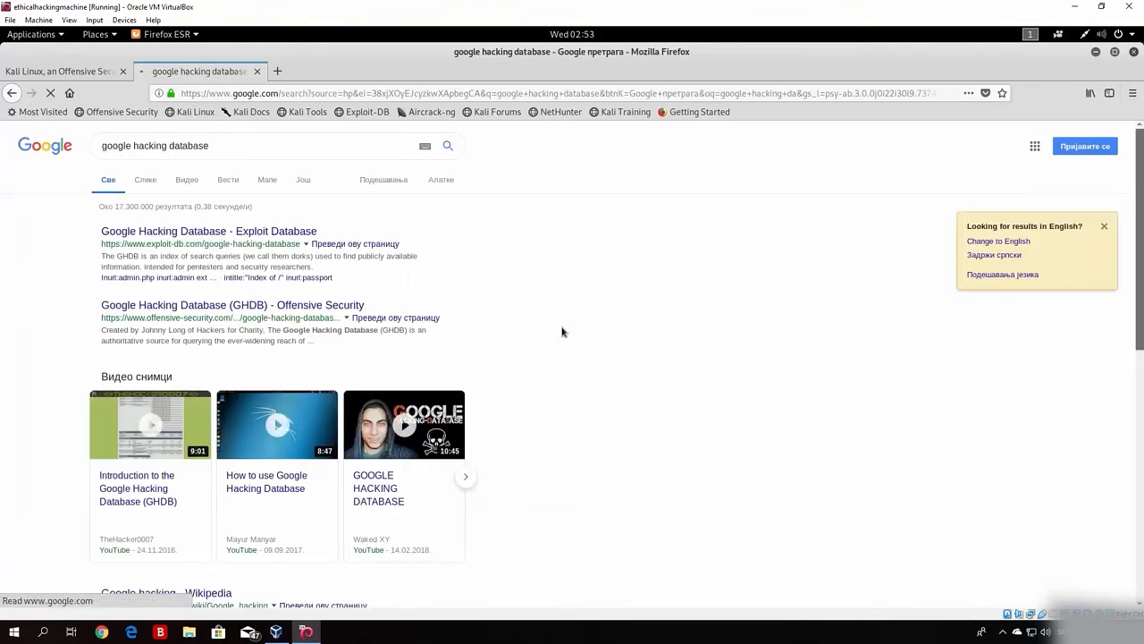
{"action": "left_click", "coordinate": [162, 236]}
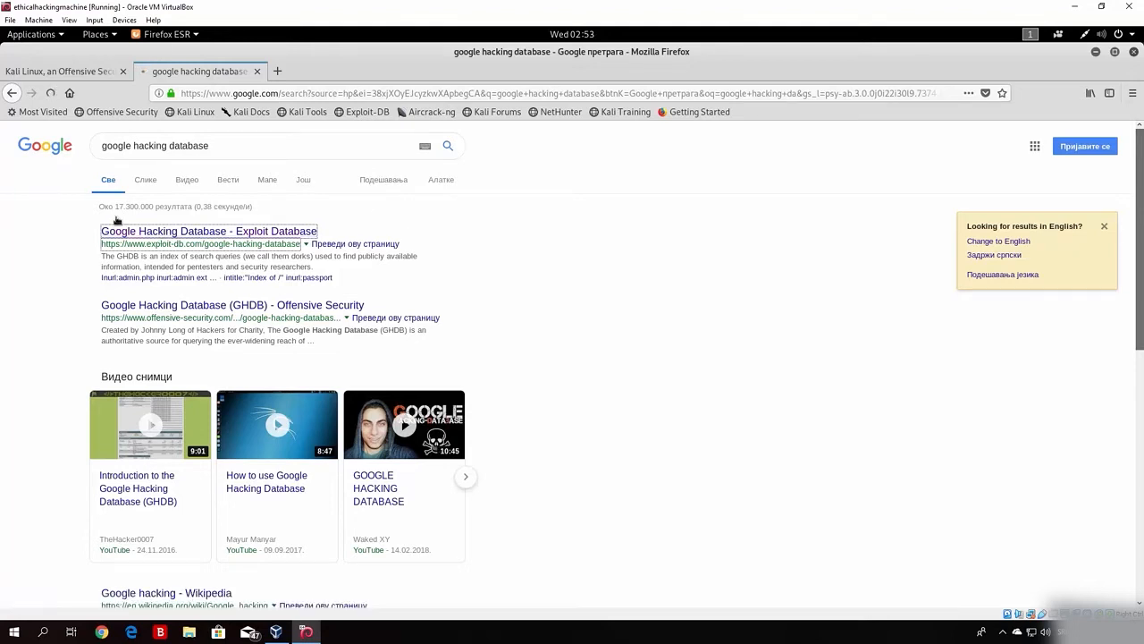
Step: Follow the result to Exploit-DB's Google Hacking Database page and briefly select its heading
{"action": "left_click", "coordinate": [197, 231]}
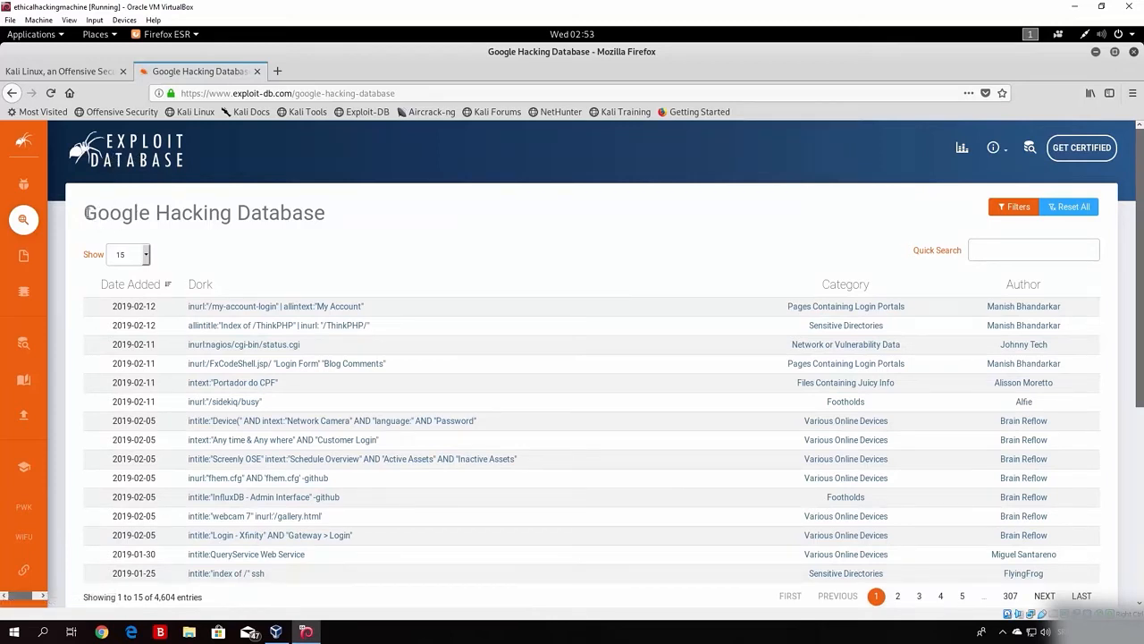
{"action": "left_click_drag", "start_coordinate": [86, 212], "coordinate": [362, 247]}
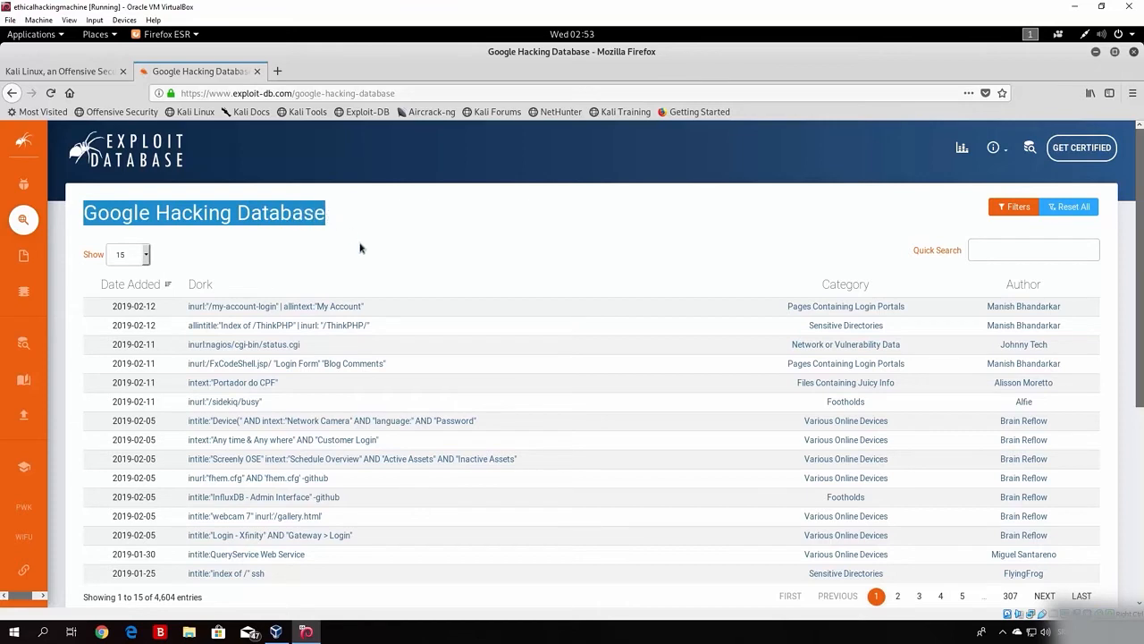
{"action": "left_click", "coordinate": [362, 247]}
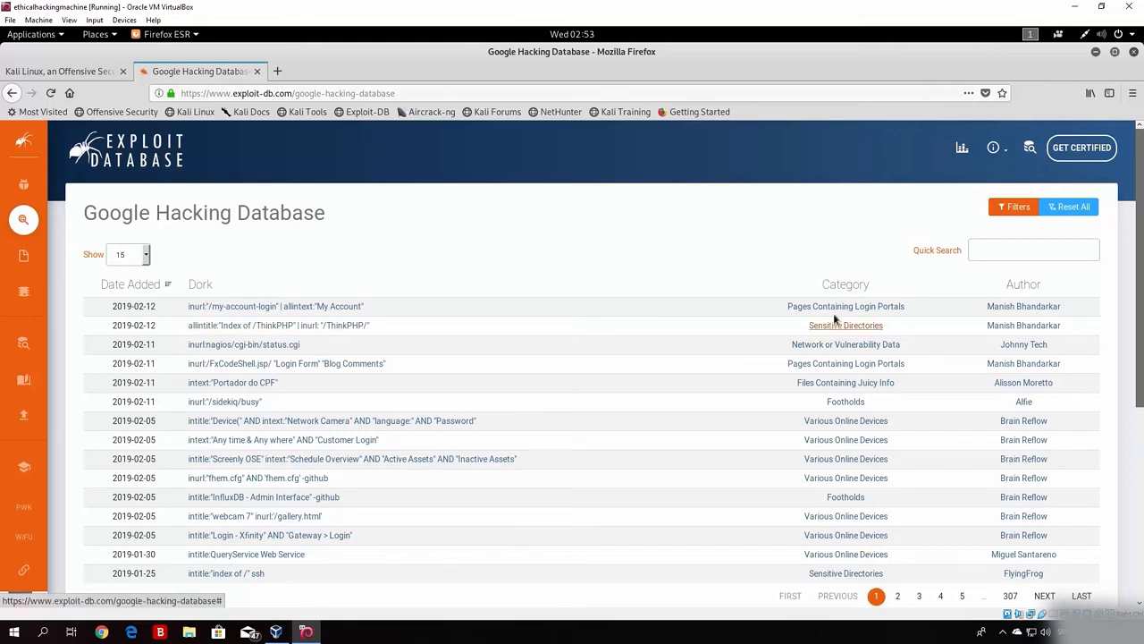
Step: Open the first dork entry, inurl:"/my-account-login" | allintext:"My Account", and scroll through it
{"action": "left_click", "coordinate": [255, 306]}
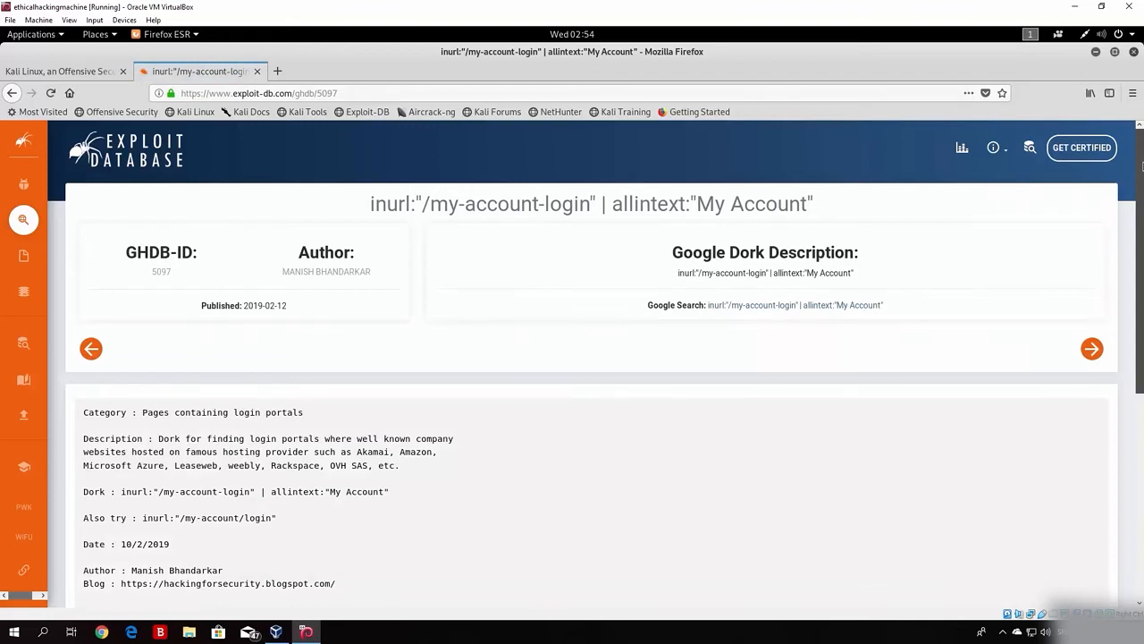
{"action": "scroll", "coordinate": [775, 158], "scroll_direction": "down", "scroll_amount": 1}
{"action": "left_click_drag", "start_coordinate": [364, 195], "coordinate": [833, 203]}
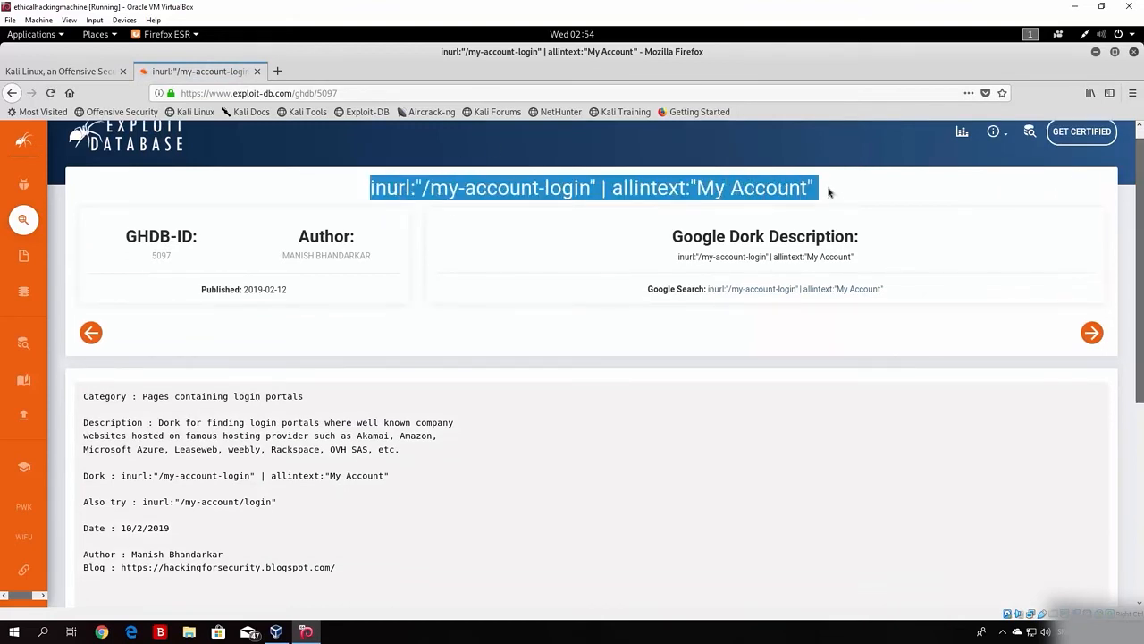
{"action": "left_click", "coordinate": [830, 191]}
{"action": "scroll", "coordinate": [644, 314], "scroll_direction": "down", "scroll_amount": 3}
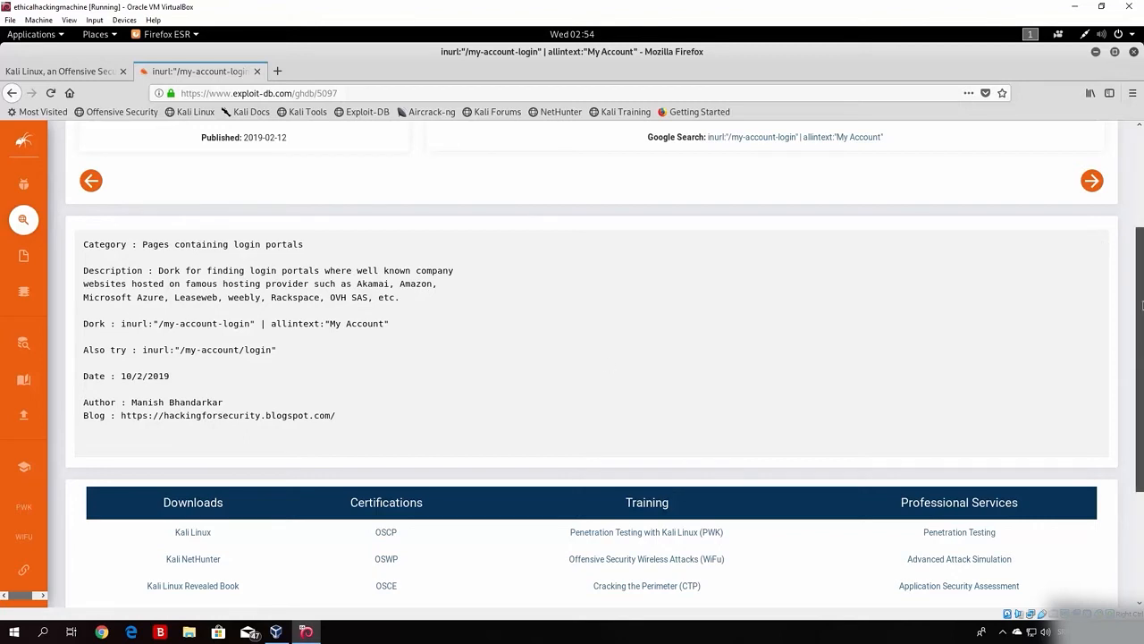
{"action": "scroll", "coordinate": [1097, 240], "scroll_direction": "up", "scroll_amount": 3}
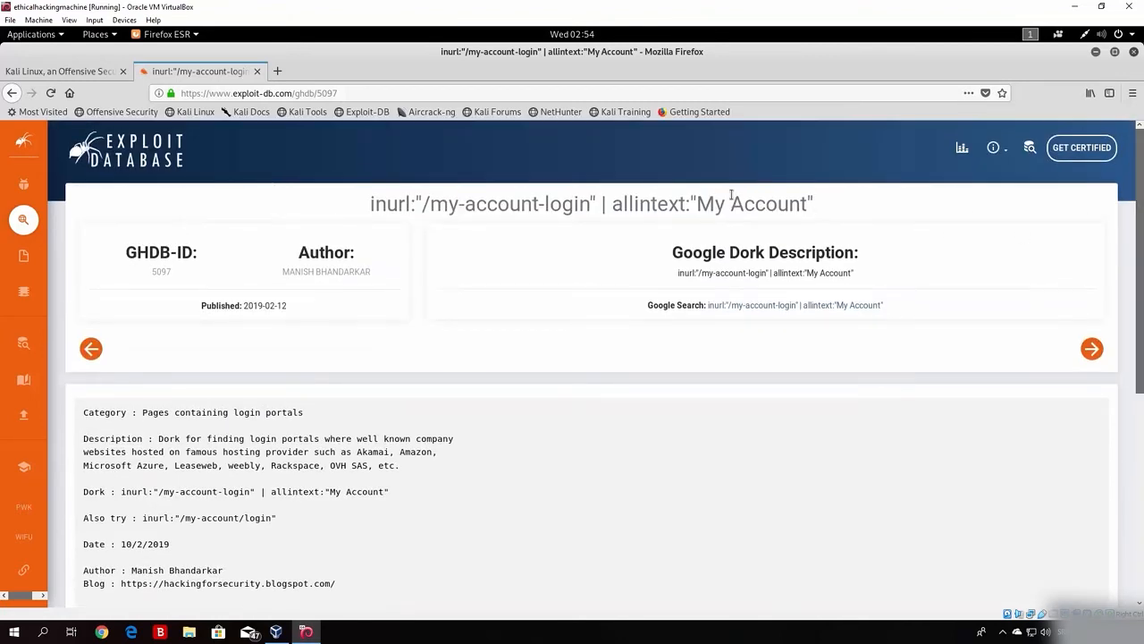
Step: Copy the dork query from the entry's title
{"action": "left_click_drag", "start_coordinate": [814, 204], "coordinate": [377, 204]}
{"action": "right_click", "coordinate": [395, 204]}
{"action": "left_click", "coordinate": [420, 218]}
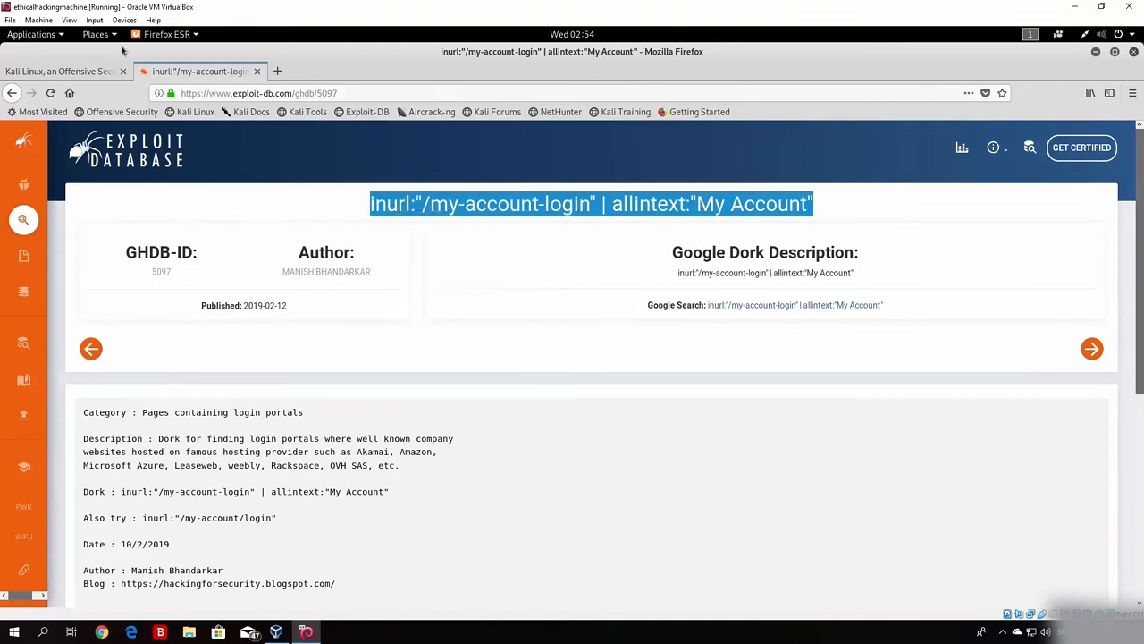
Step: Load google.com in a new tab and return the Exploit-DB tab to the GHDB list
{"action": "left_click", "coordinate": [277, 72]}
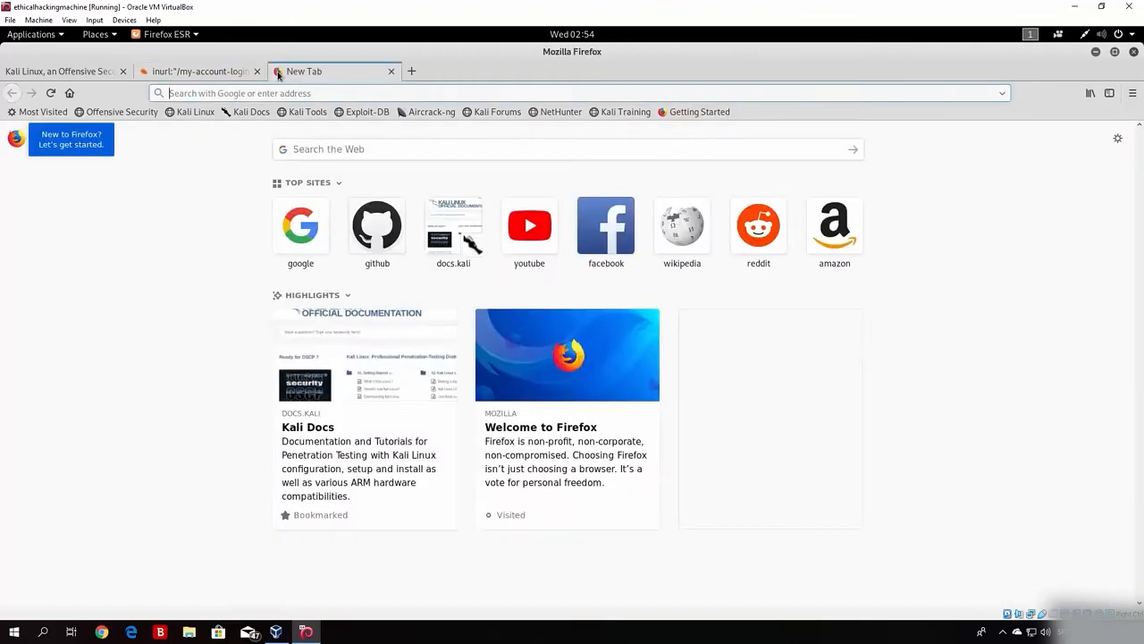
{"action": "type", "text": "google.com/"}
{"action": "key", "text": "Return"}
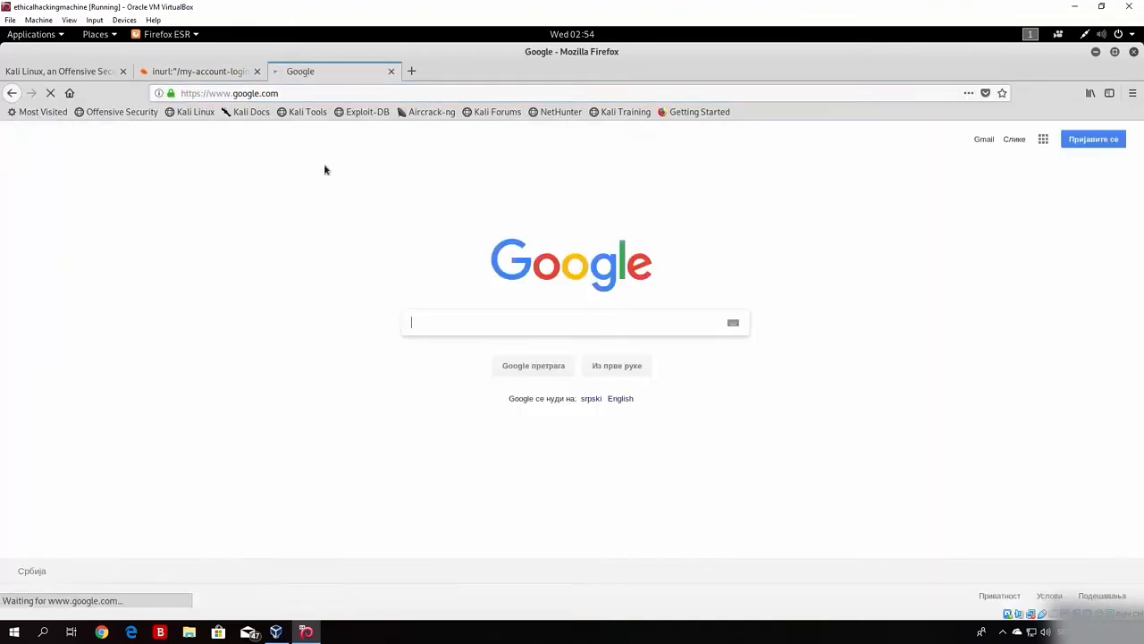
{"action": "left_click", "coordinate": [215, 73]}
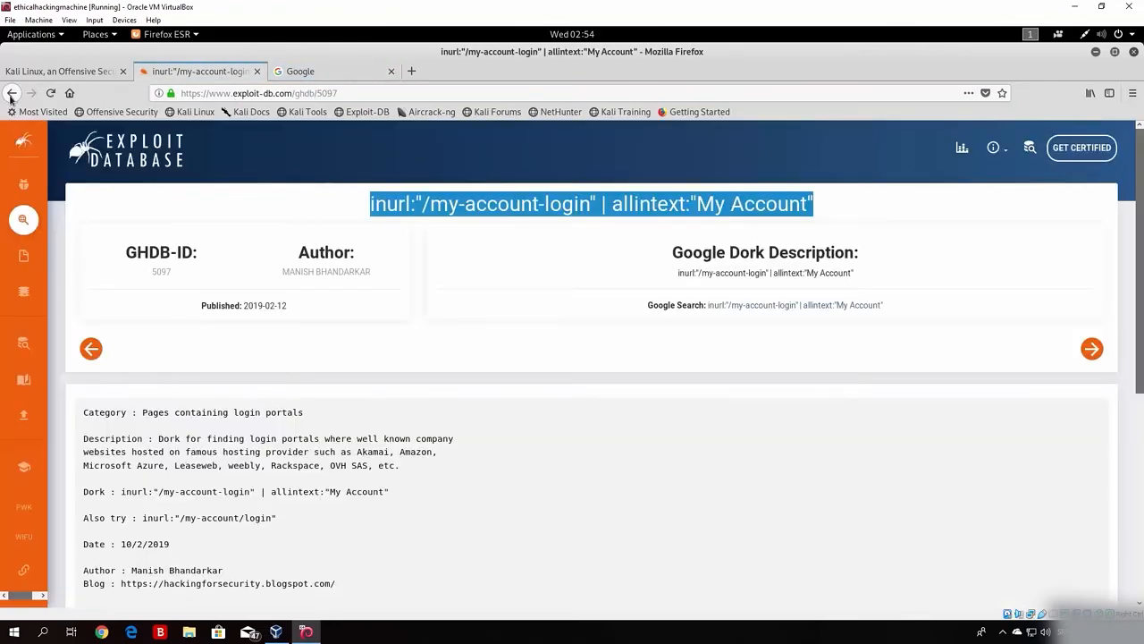
{"action": "left_click", "coordinate": [12, 94]}
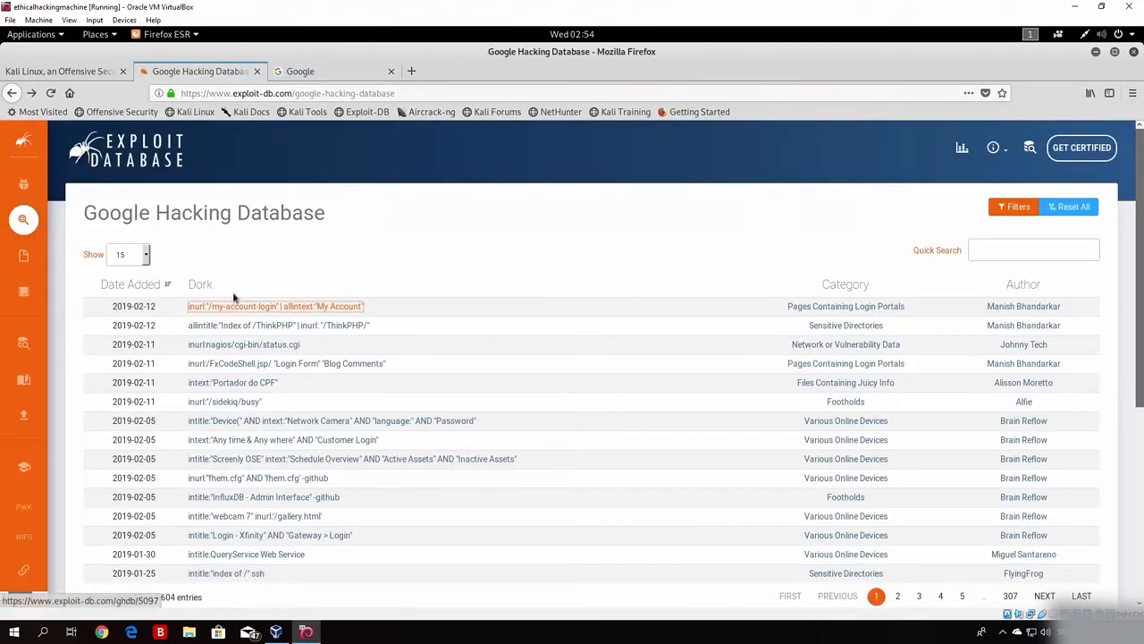
Step: Paste the copied dork into Google's search box and run the search
{"action": "left_click", "coordinate": [322, 72]}
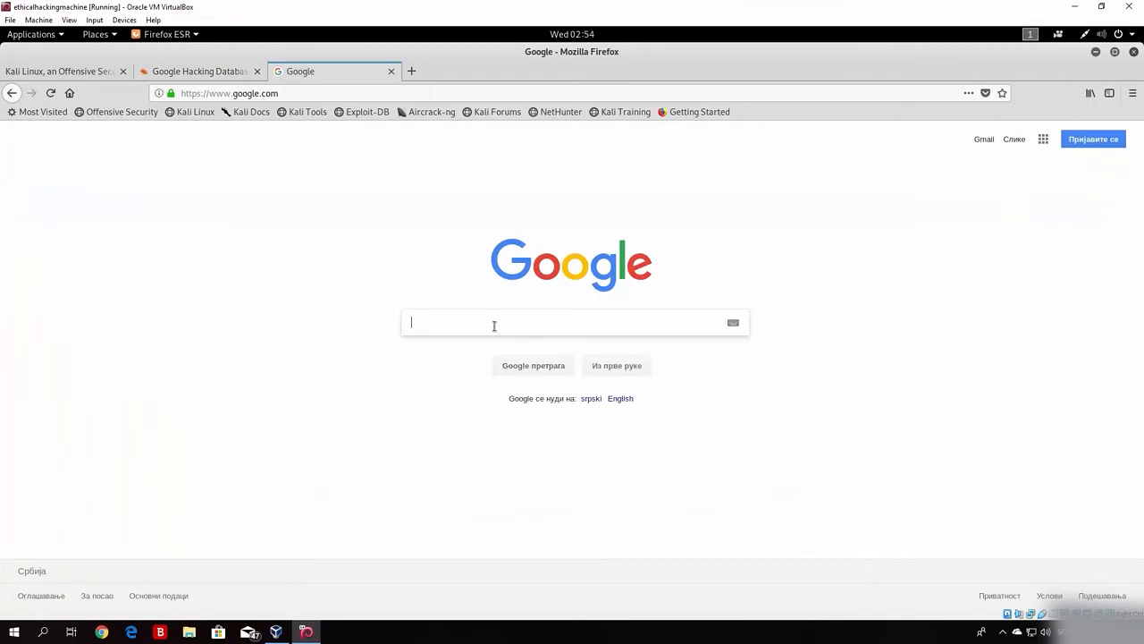
{"action": "right_click", "coordinate": [494, 325]}
{"action": "left_click", "coordinate": [529, 382]}
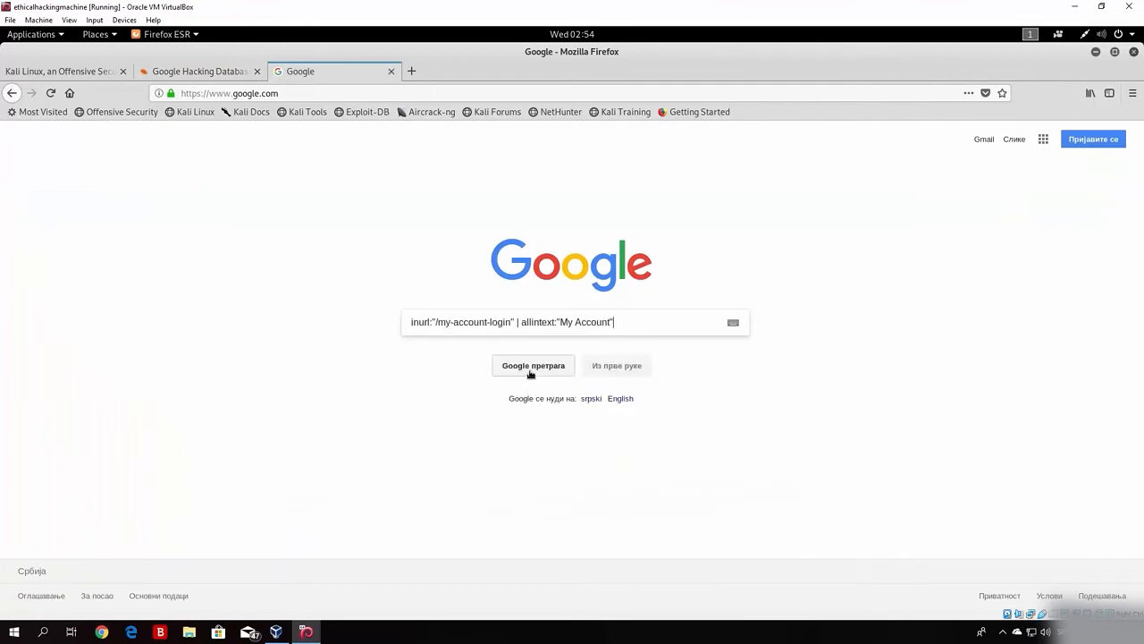
{"action": "left_click", "coordinate": [531, 367]}
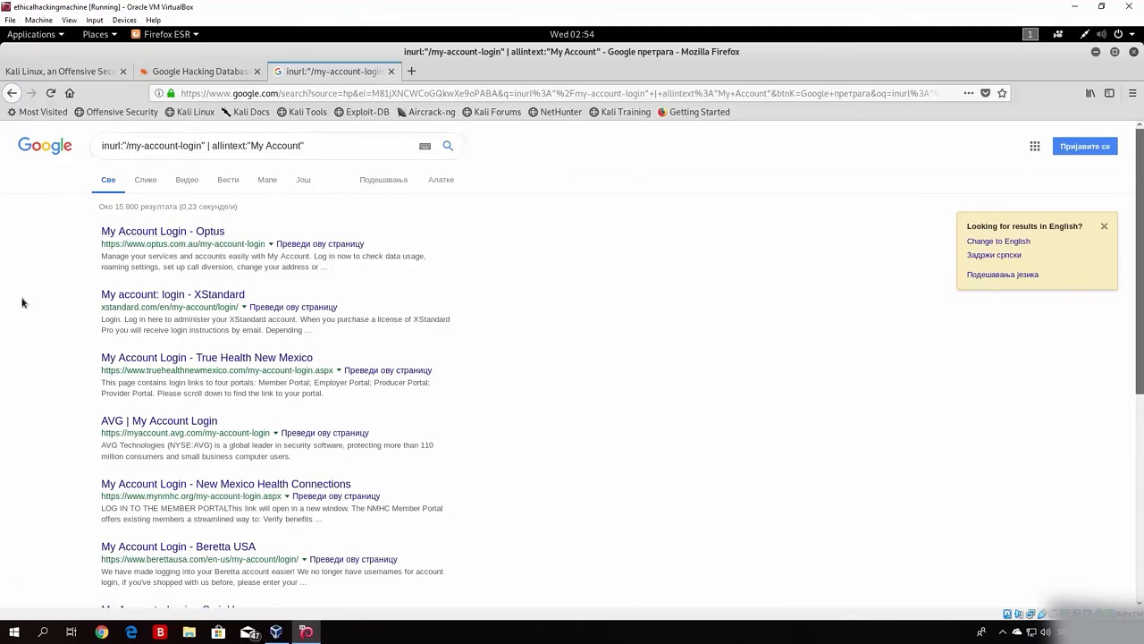
Step: Back on the GHDB list, scroll the table and open the intitle:"index of /" ssh dork (5084)
{"action": "left_click", "coordinate": [205, 73]}
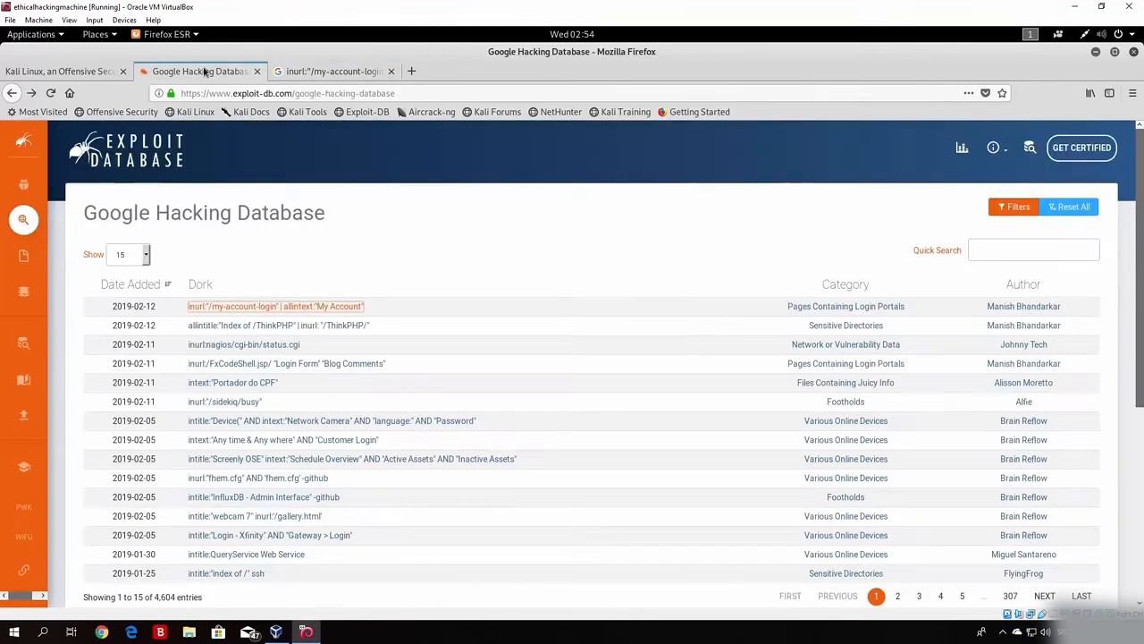
{"action": "left_click", "coordinate": [594, 233]}
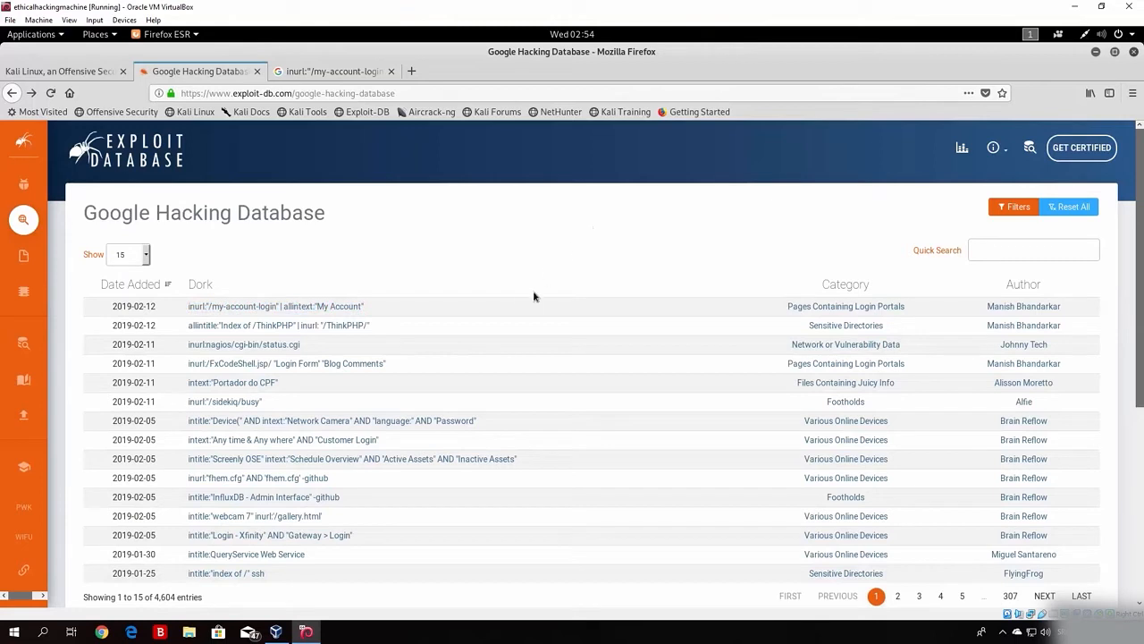
{"action": "scroll", "coordinate": [374, 461], "scroll_direction": "down", "scroll_amount": 2}
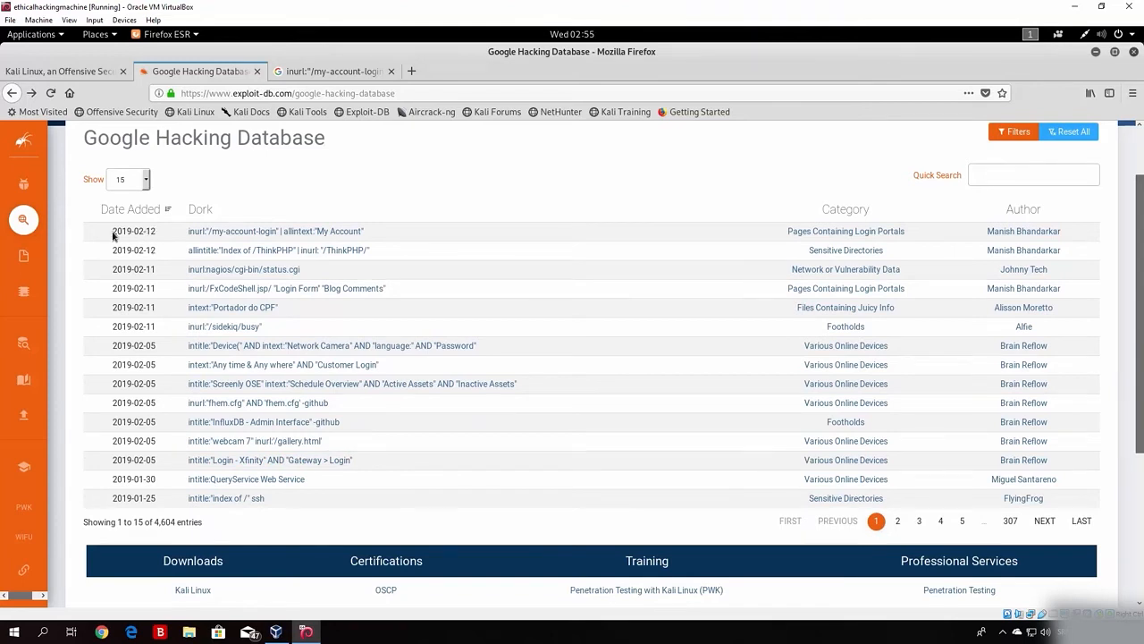
{"action": "left_click_drag", "start_coordinate": [114, 235], "coordinate": [154, 234]}
{"action": "left_click", "coordinate": [228, 500]}
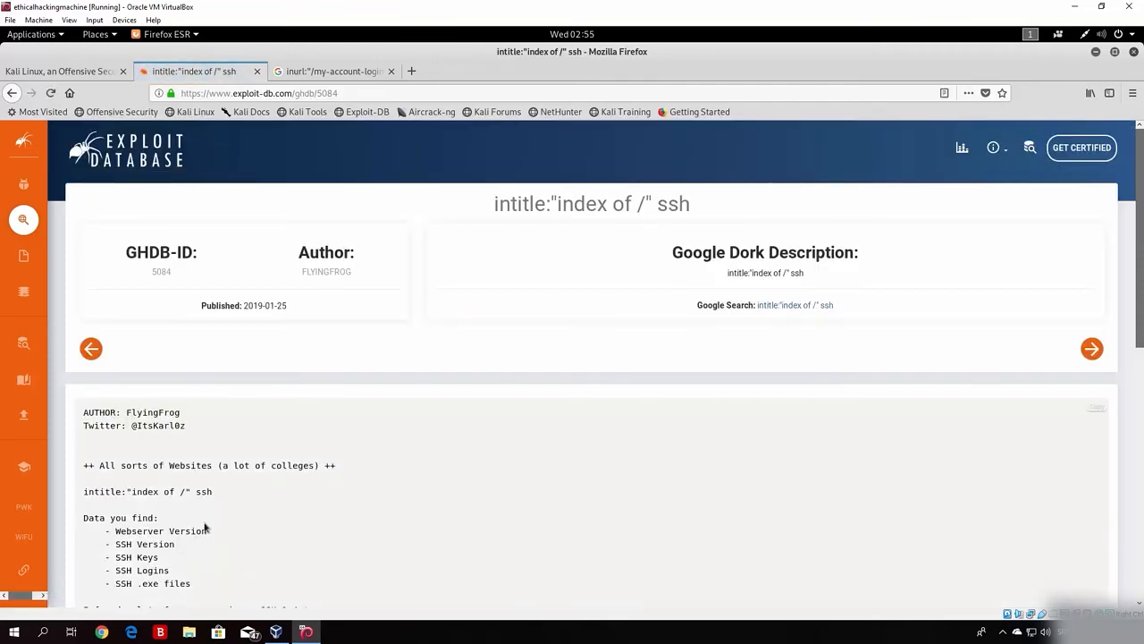
Step: Read through dork 5084's write-up and copy its intitle:"index of /" ssh query from the title
{"action": "scroll", "coordinate": [110, 542], "scroll_direction": "down", "scroll_amount": 3}
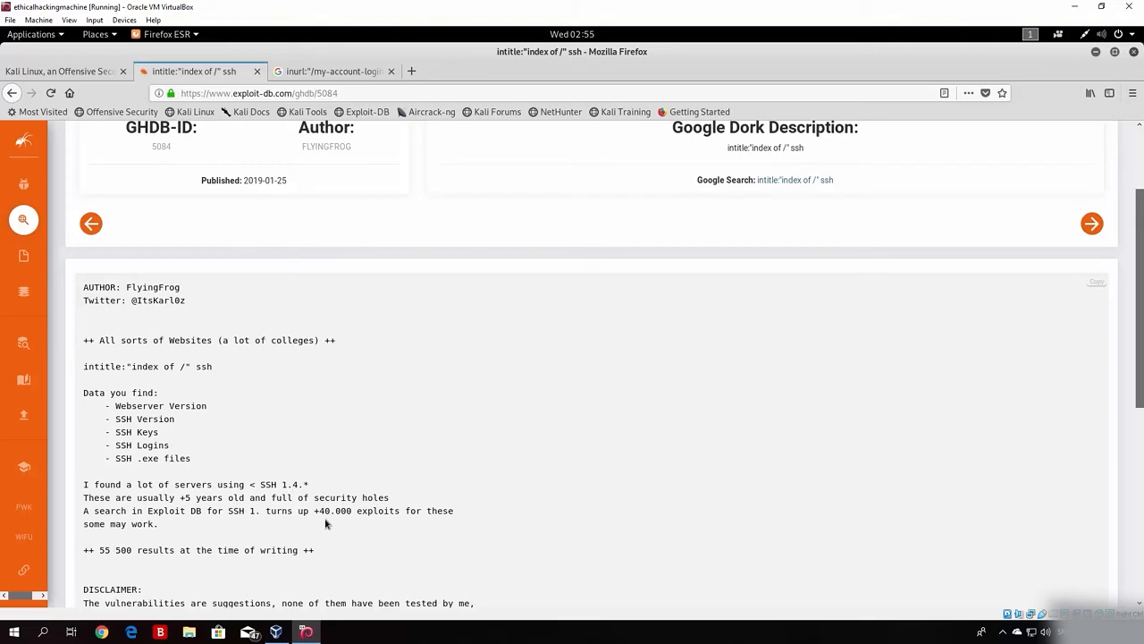
{"action": "scroll", "coordinate": [976, 328], "scroll_direction": "up", "scroll_amount": 3}
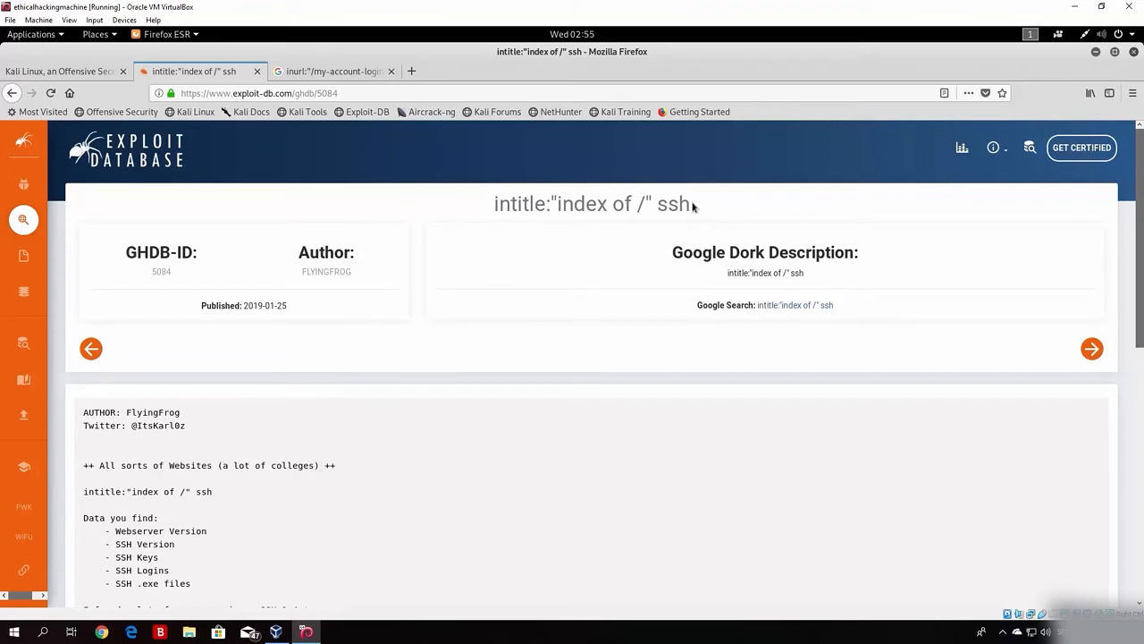
{"action": "left_click_drag", "start_coordinate": [695, 205], "coordinate": [488, 207]}
{"action": "right_click", "coordinate": [524, 205]}
{"action": "left_click", "coordinate": [537, 214]}
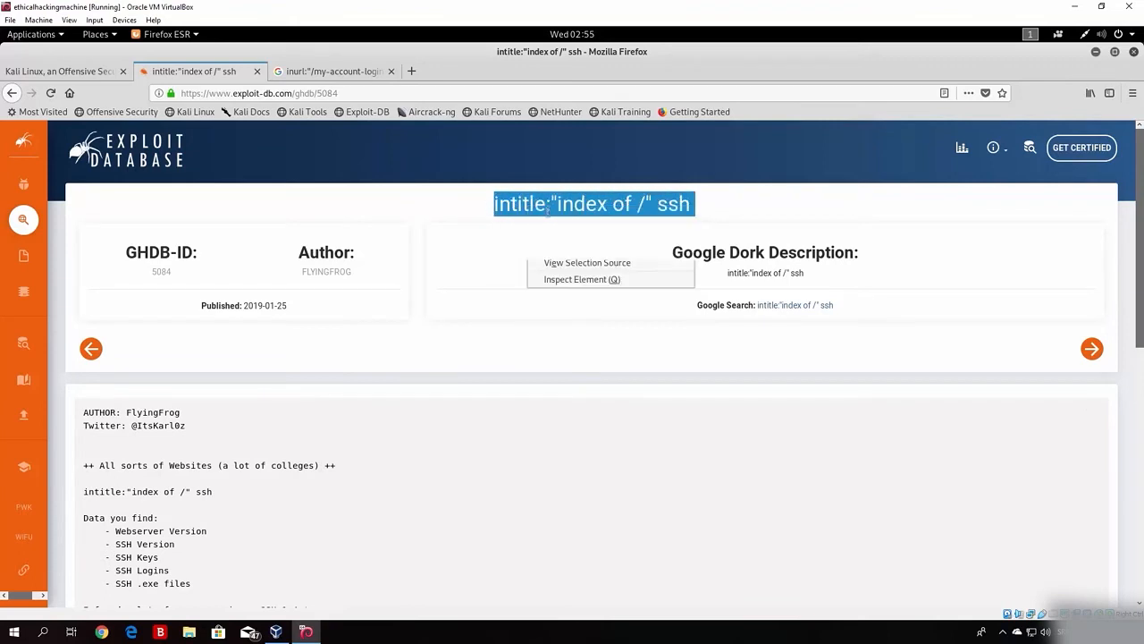
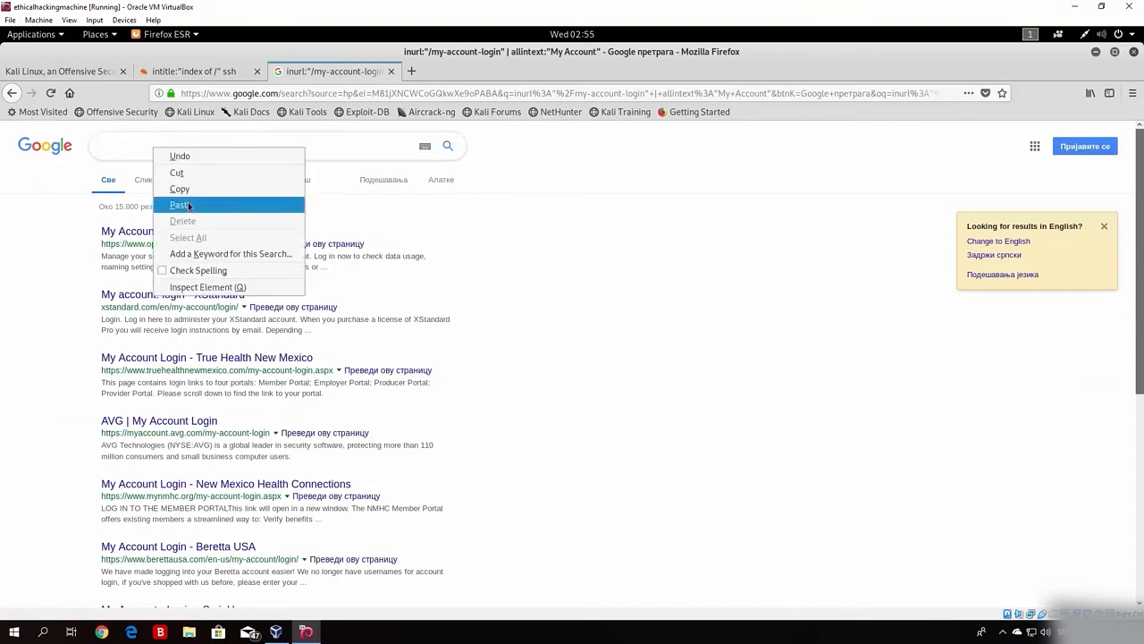
Step: Paste the intitle:"index of /" ssh dork into Google and run the search
{"action": "left_click", "coordinate": [182, 205]}
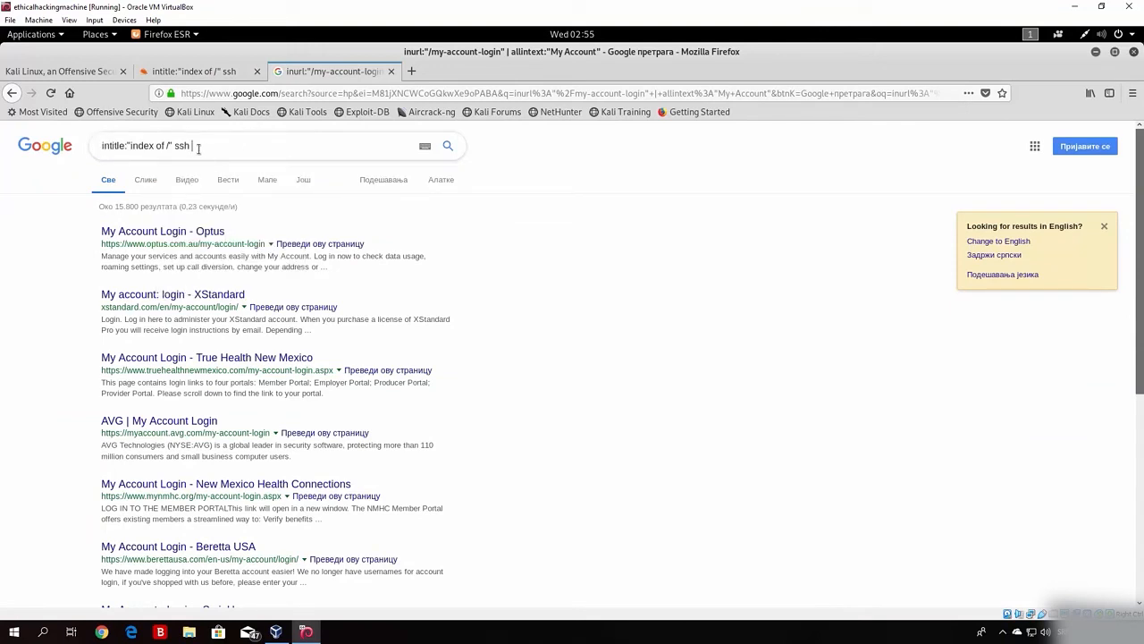
{"action": "key", "text": "Return"}
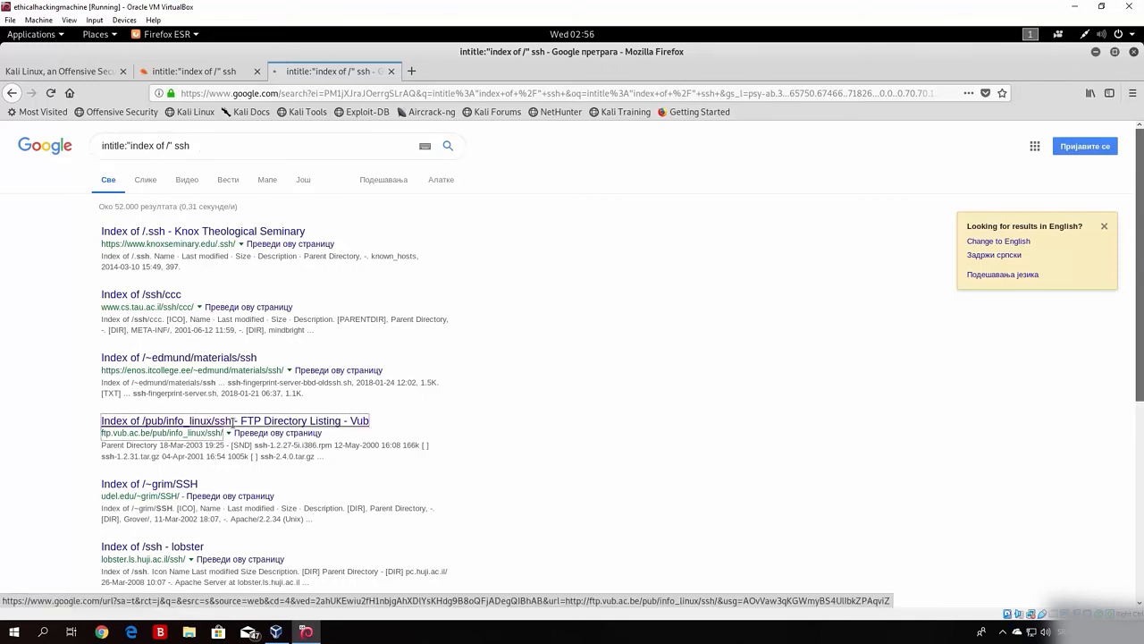
{"action": "left_click", "coordinate": [231, 420]}
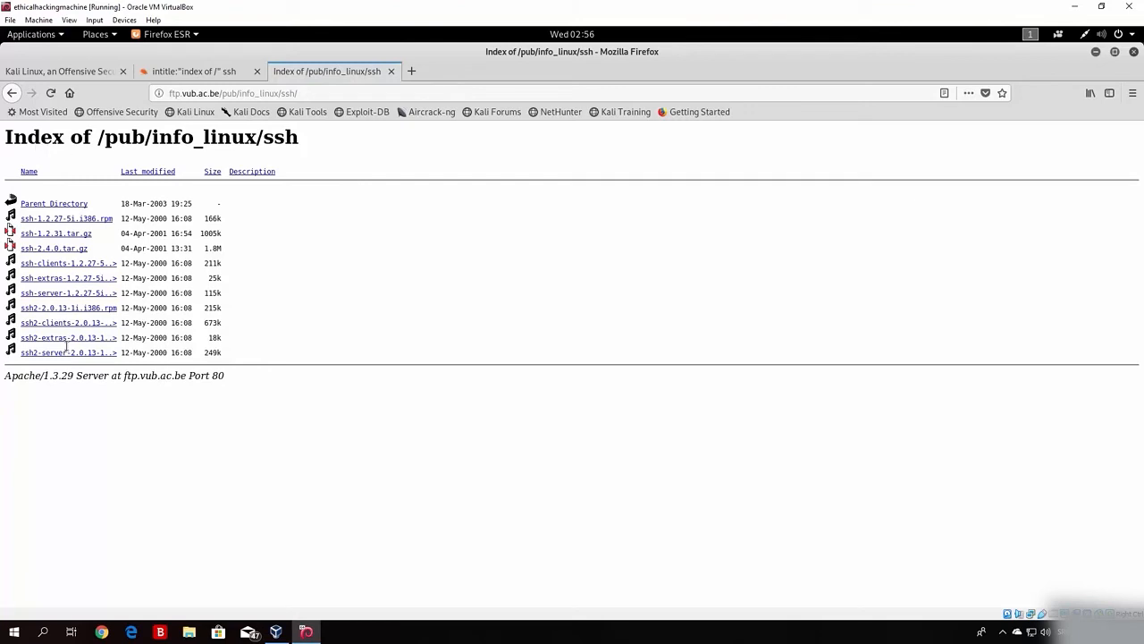
{"action": "left_click", "coordinate": [14, 93]}
{"action": "left_click", "coordinate": [204, 77]}
{"action": "left_click", "coordinate": [380, 71]}
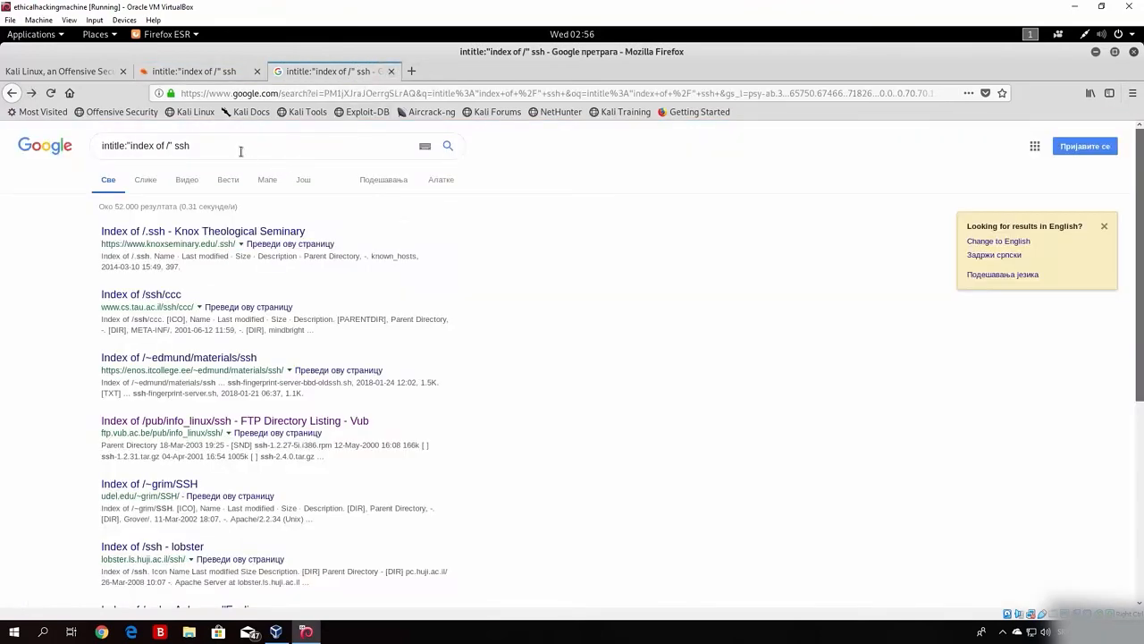
{"action": "mouse_move", "coordinate": [1142, 132]}
{"action": "left_mouse_down"}
{"action": "mouse_move", "coordinate": [1142, 302]}
{"action": "mouse_move", "coordinate": [1141, 128]}
{"action": "left_mouse_up"}
Step: Close the Google results tab and go back from dork 5084 to the GHDB list's Quick Search
{"action": "left_click", "coordinate": [390, 71]}
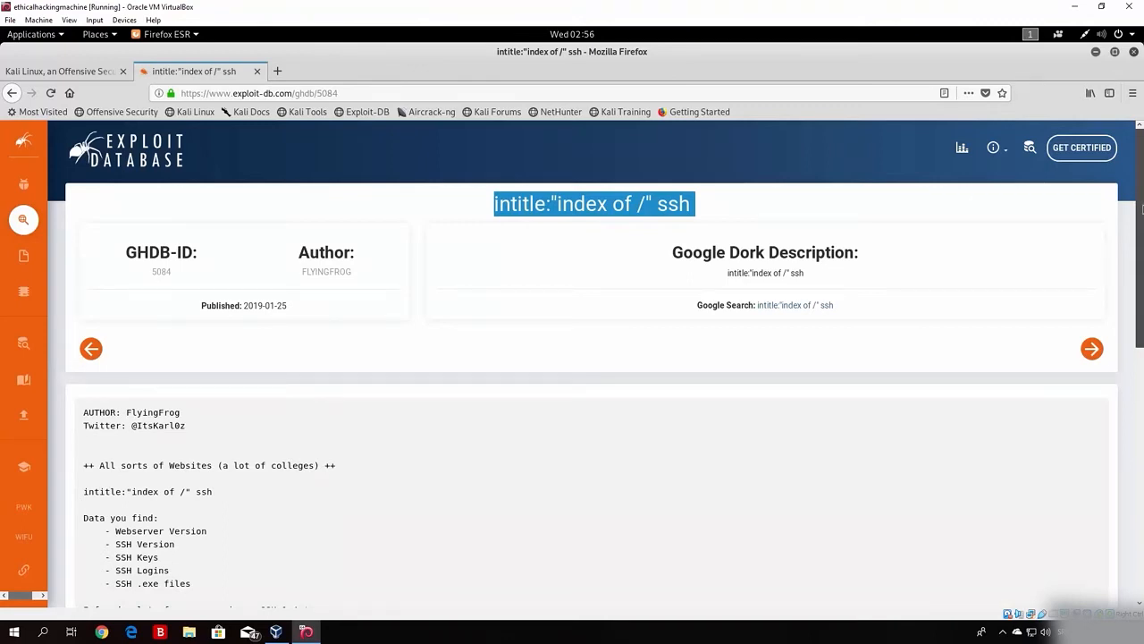
{"action": "mouse_move", "coordinate": [1143, 209]}
{"action": "left_mouse_down"}
{"action": "mouse_move", "coordinate": [1142, 257]}
{"action": "mouse_move", "coordinate": [1142, 208]}
{"action": "left_mouse_up"}
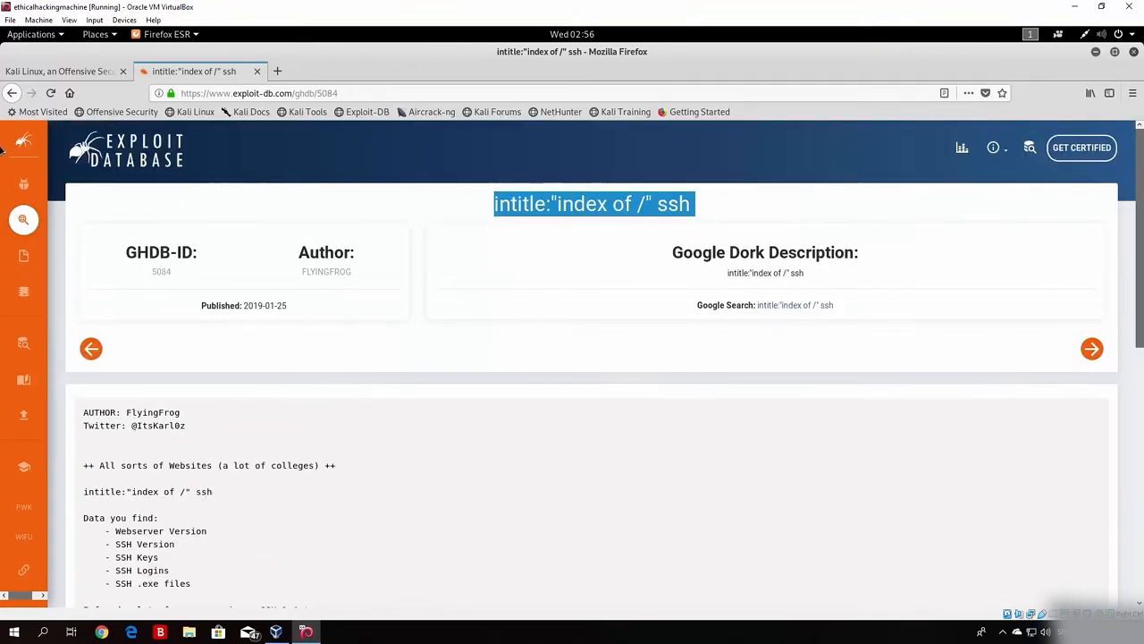
{"action": "left_click", "coordinate": [12, 93]}
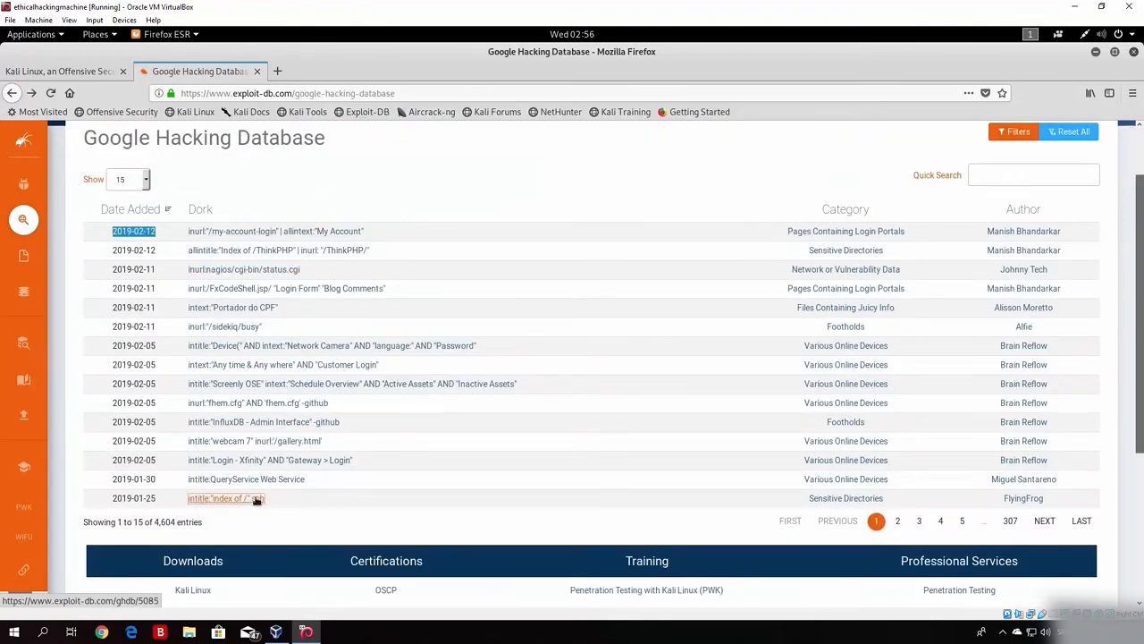
{"action": "left_click", "coordinate": [1033, 250]}
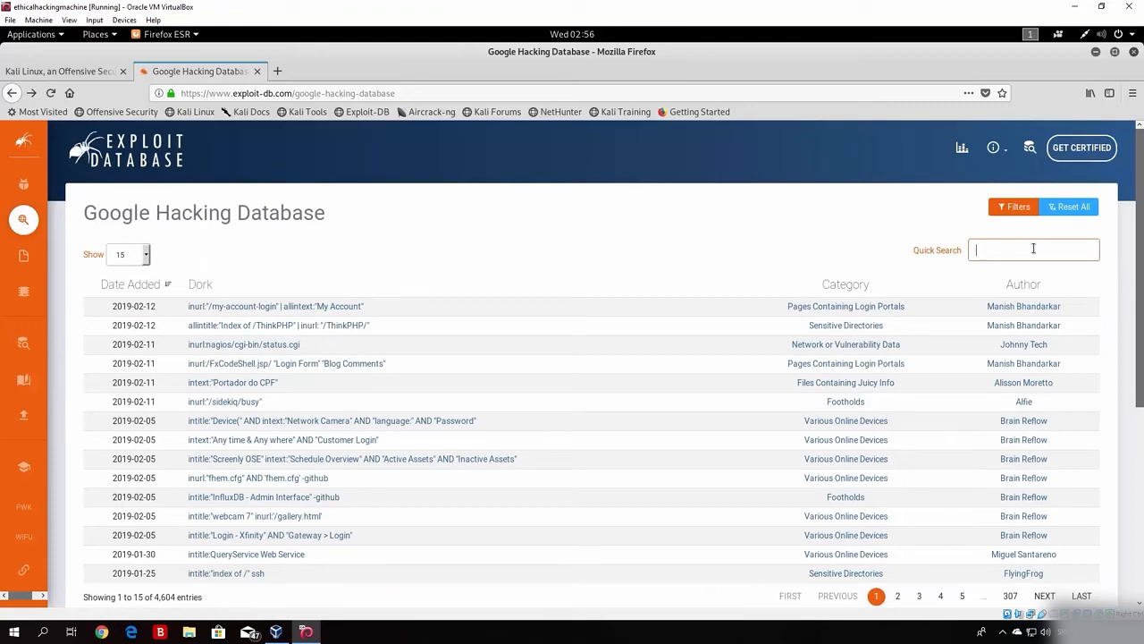
Step: Filter the GHDB by 'pdf' and copy the "please find attached" login pdf dork
{"action": "type", "text": "pdf"}
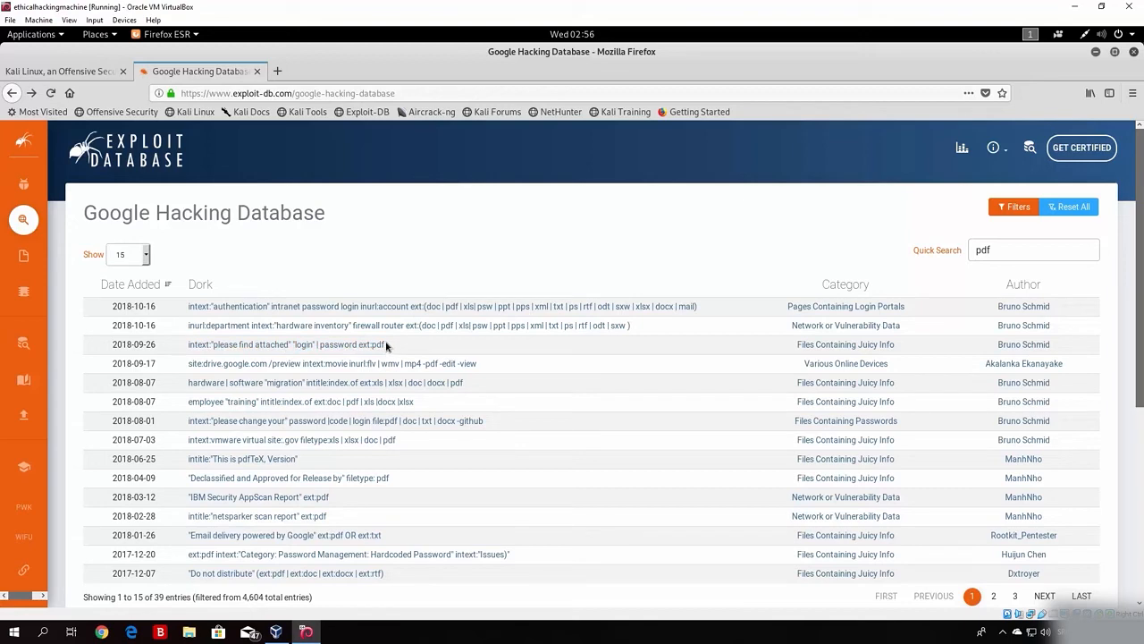
{"action": "left_click_drag", "start_coordinate": [386, 345], "coordinate": [187, 346]}
{"action": "right_click", "coordinate": [212, 349]}
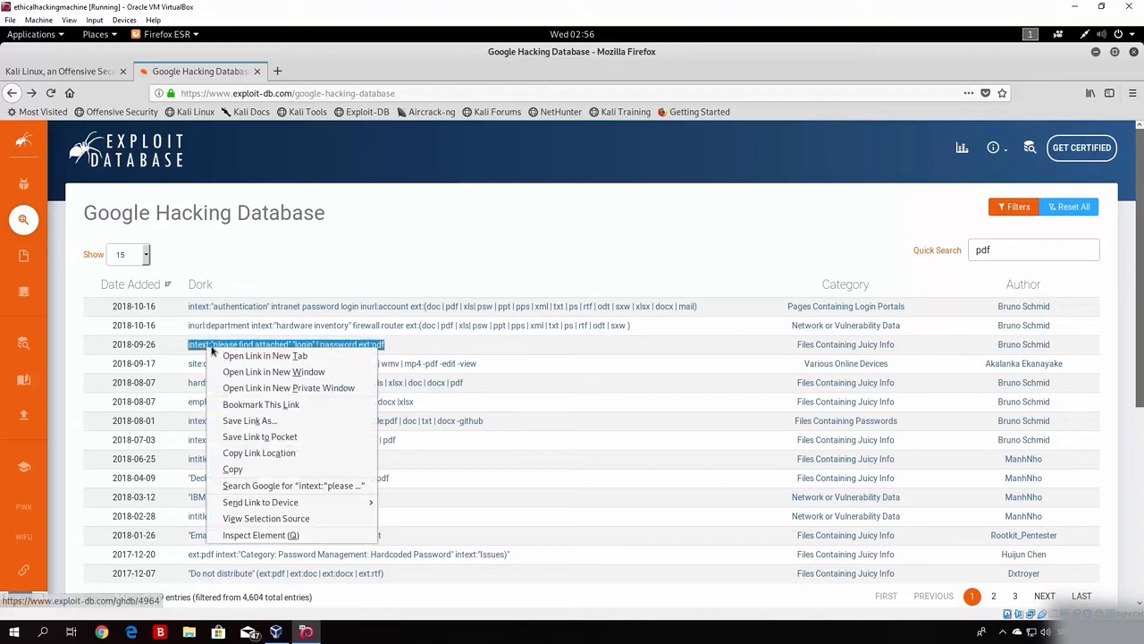
{"action": "left_click", "coordinate": [247, 471]}
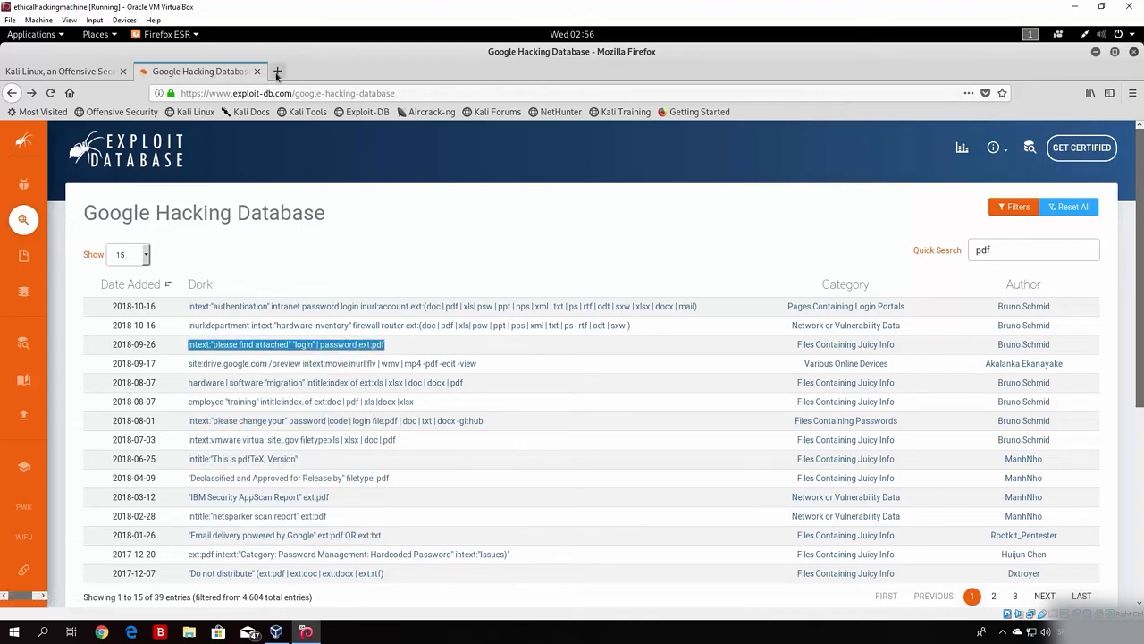
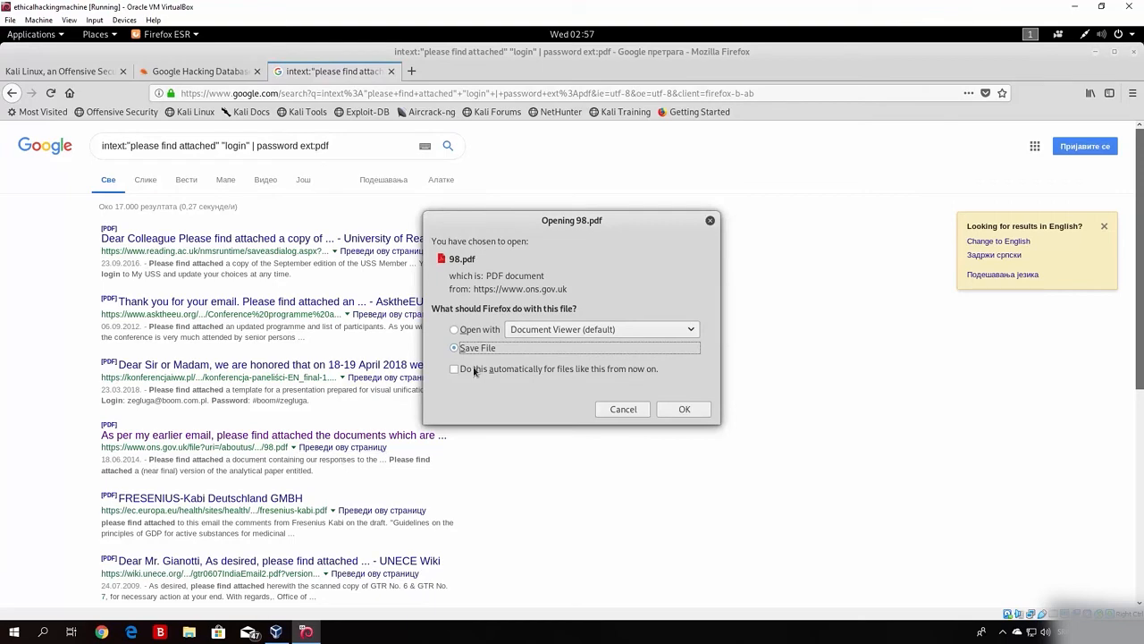
Step: Cancel the 98.pdf download, scroll through the Google results, and return to the GHDB tab
{"action": "left_click", "coordinate": [710, 220]}
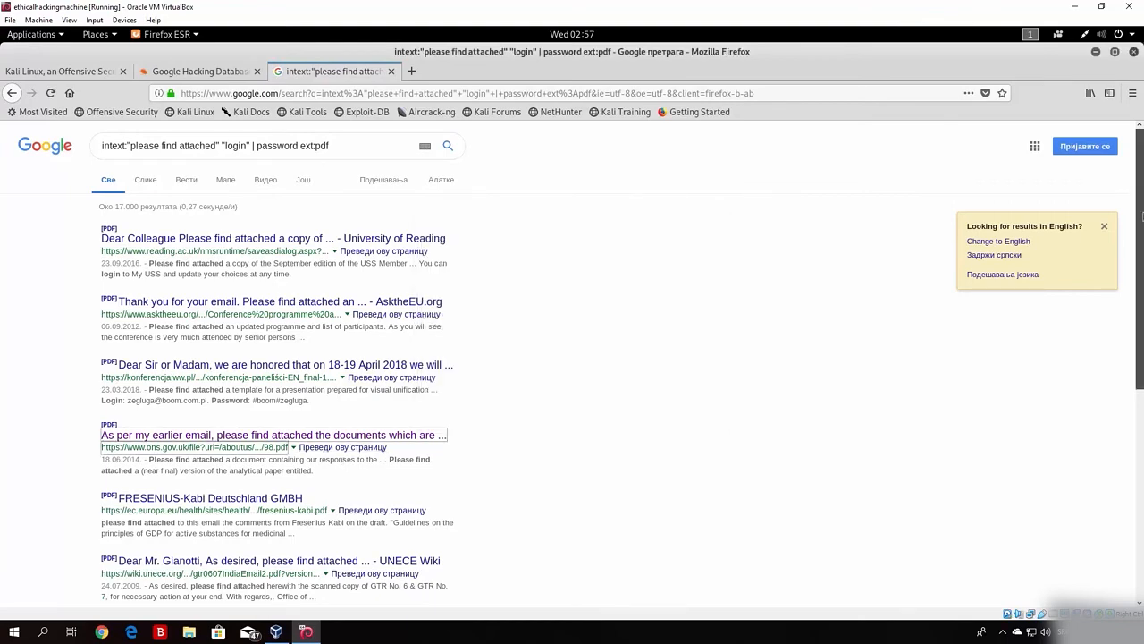
{"action": "scroll", "coordinate": [1142, 364], "scroll_direction": "down", "scroll_amount": 5}
{"action": "left_click_drag", "start_coordinate": [1141, 365], "coordinate": [1141, 135]}
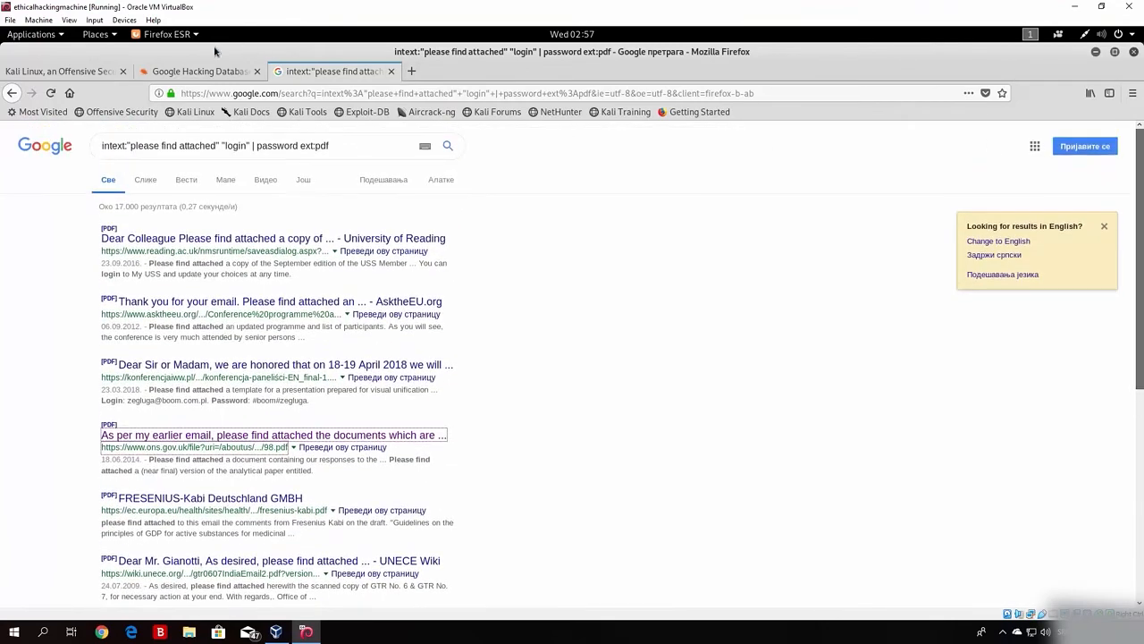
{"action": "left_click", "coordinate": [214, 71]}
{"action": "left_click", "coordinate": [287, 349]}
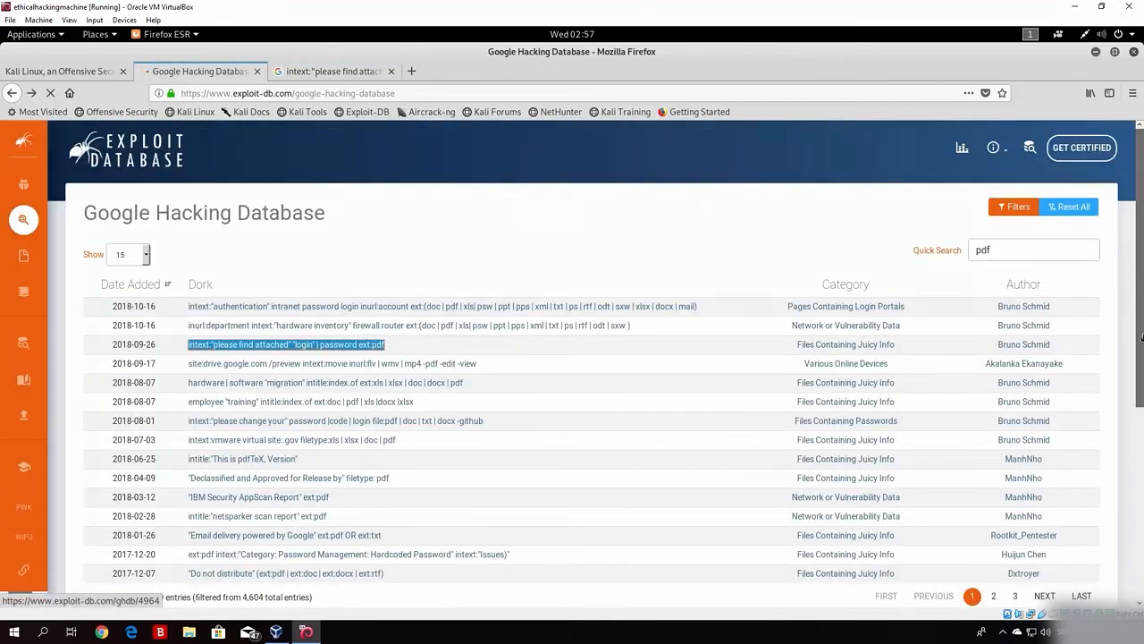
{"action": "scroll", "coordinate": [112, 324], "scroll_direction": "down", "scroll_amount": 2}
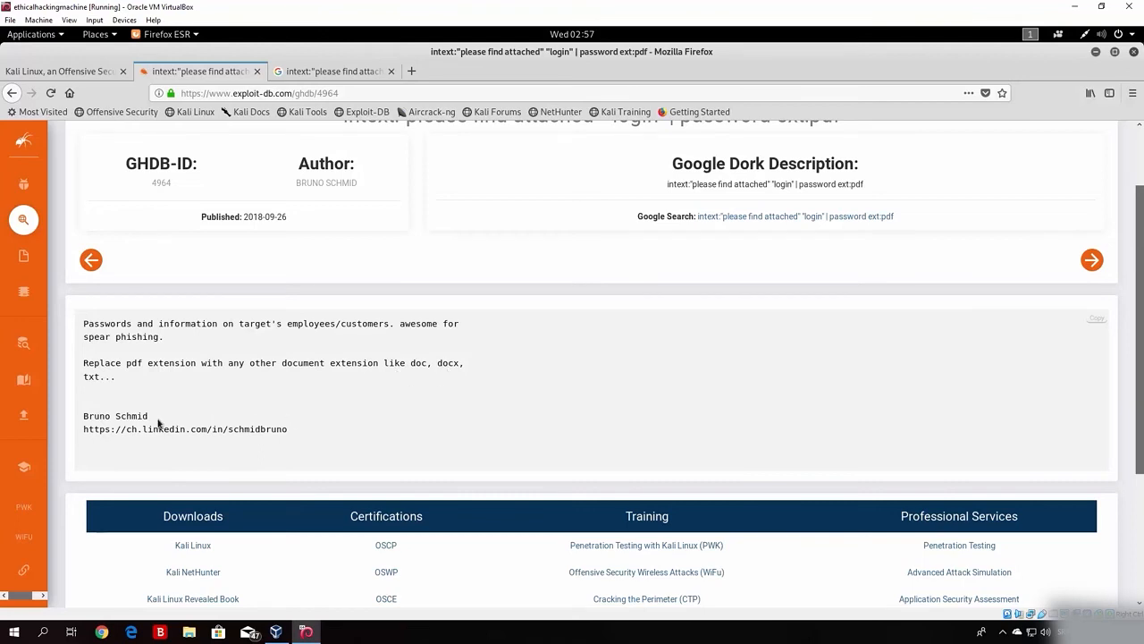
{"action": "scroll", "coordinate": [1117, 250], "scroll_direction": "up", "scroll_amount": 2}
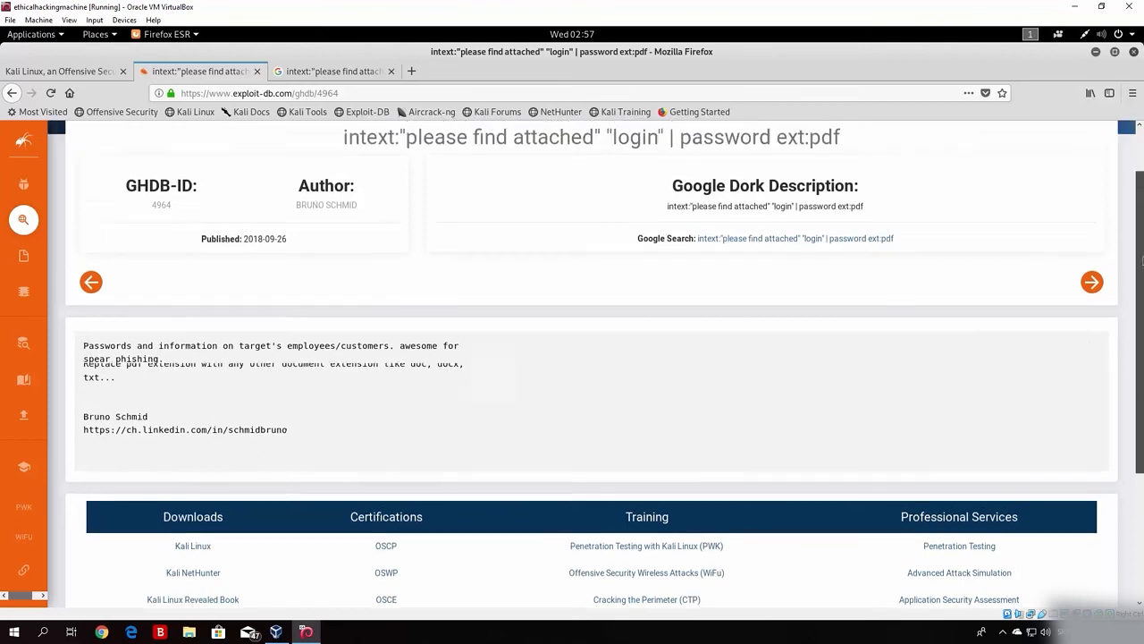
{"action": "left_click", "coordinate": [12, 93]}
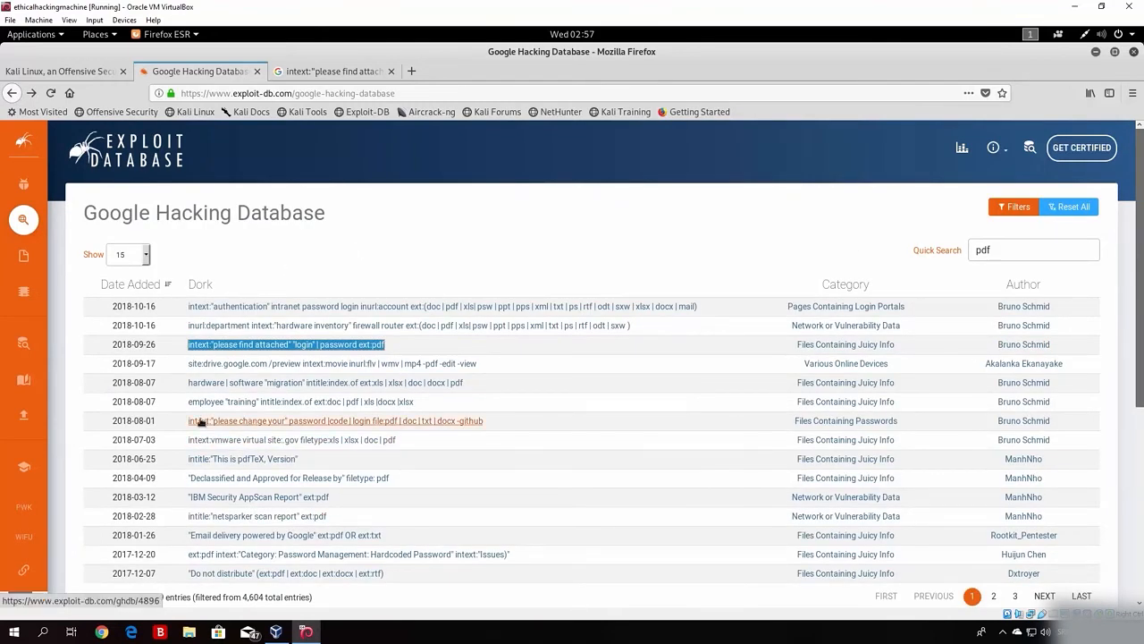
{"action": "left_click", "coordinate": [200, 422]}
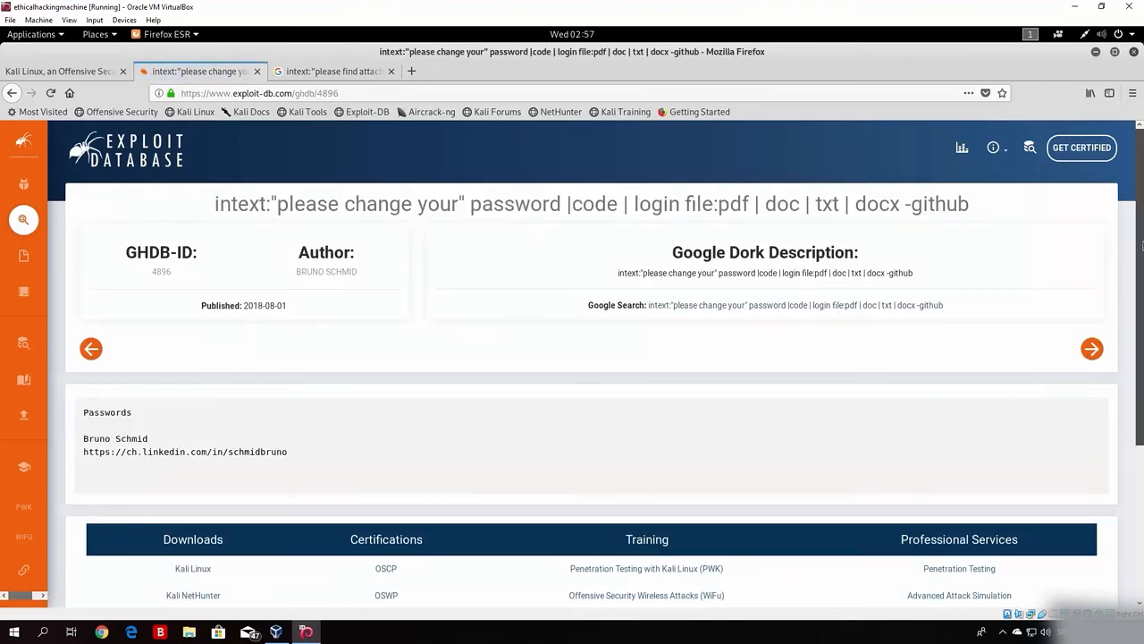
{"action": "scroll", "coordinate": [1141, 242], "scroll_direction": "down", "scroll_amount": 4}
{"action": "scroll", "coordinate": [572, 357], "scroll_direction": "up", "scroll_amount": 4}
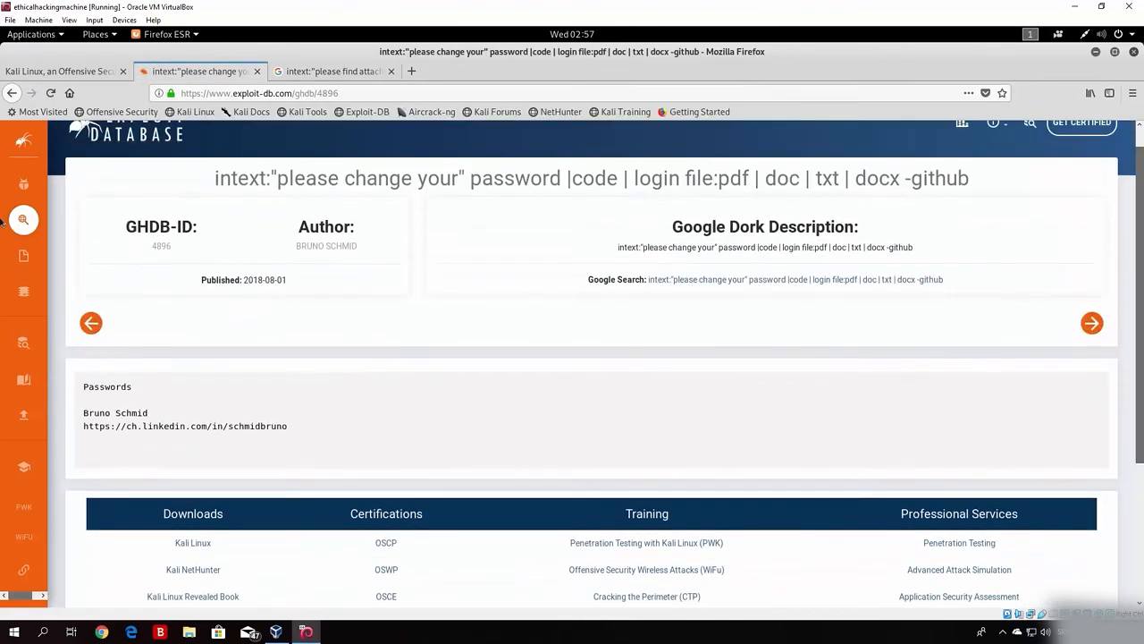
{"action": "left_click", "coordinate": [11, 93]}
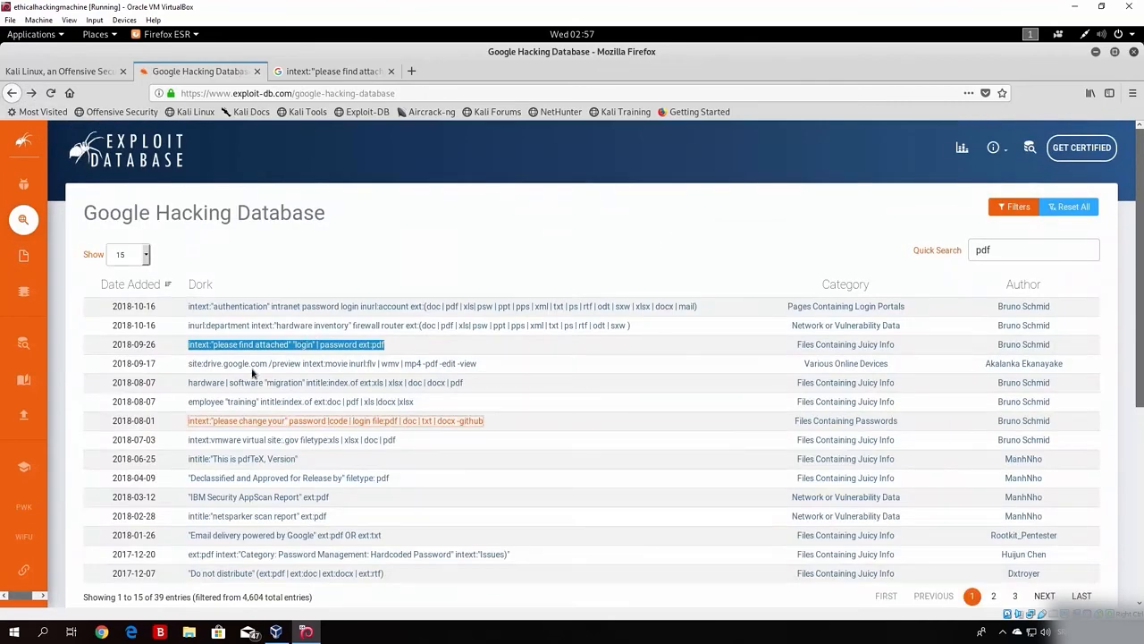
Step: Open GHDB 4955, the site:drive.google.com video dork, and read its -pdf example, then revisit Google results
{"action": "left_click", "coordinate": [250, 366]}
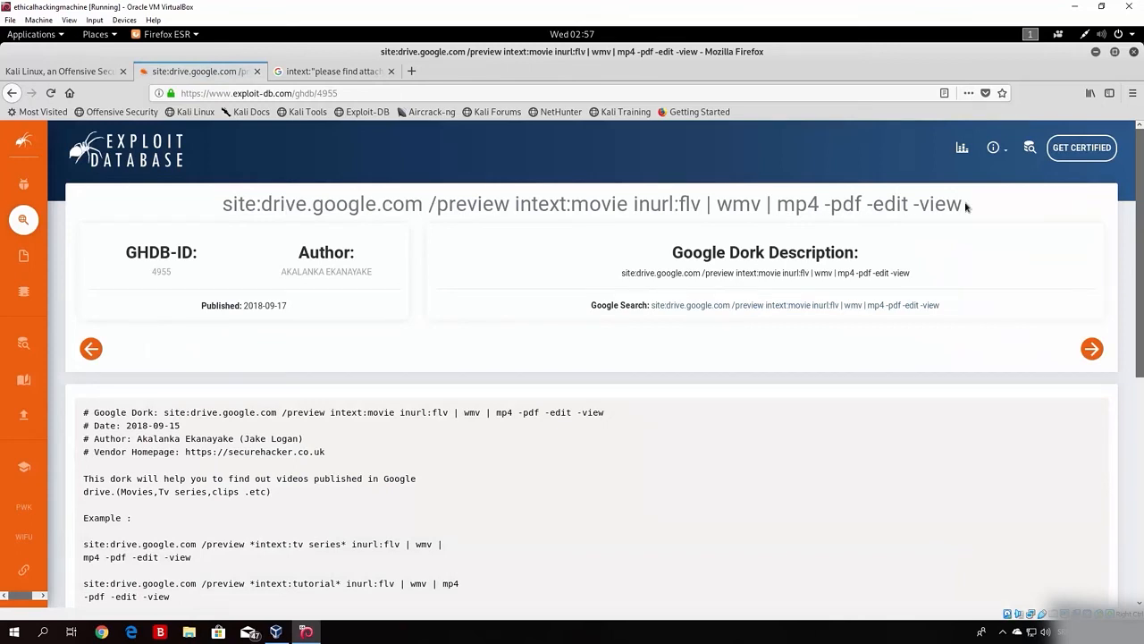
{"action": "scroll", "coordinate": [1091, 201], "scroll_direction": "down", "scroll_amount": 3}
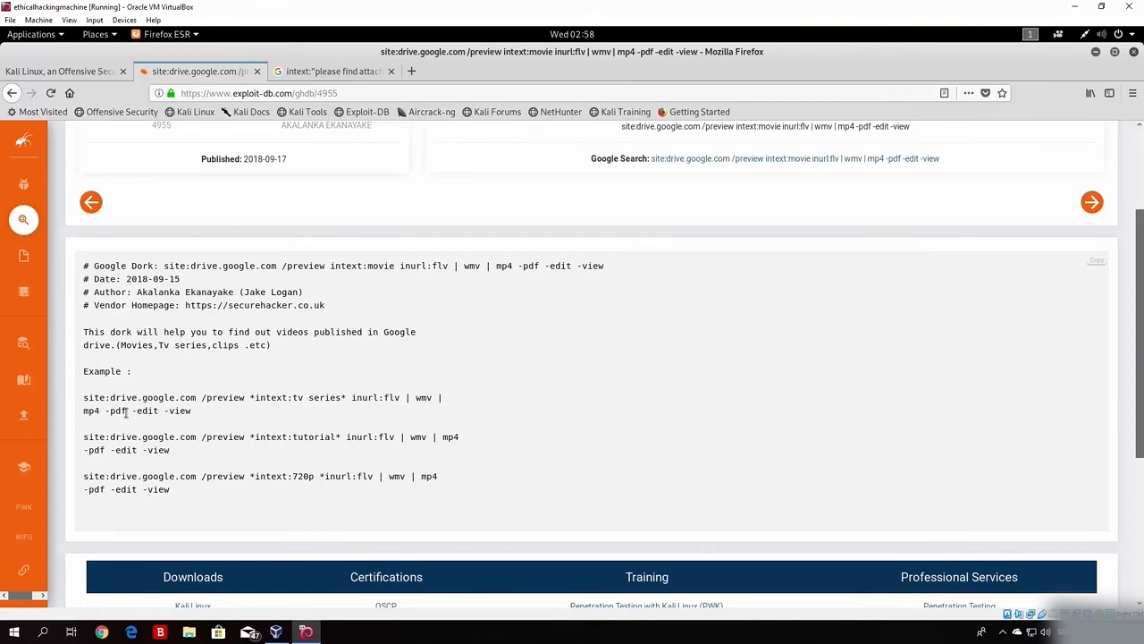
{"action": "left_click_drag", "start_coordinate": [96, 412], "coordinate": [127, 412]}
{"action": "left_click", "coordinate": [358, 410]}
{"action": "scroll", "coordinate": [1141, 366], "scroll_direction": "up", "scroll_amount": 3}
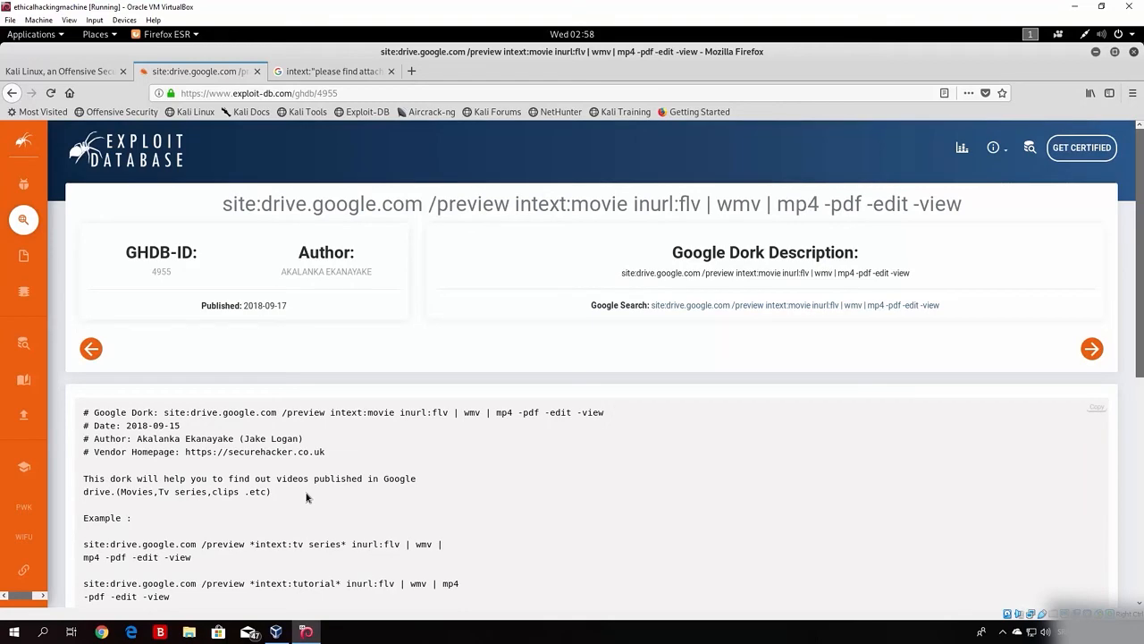
{"action": "left_click", "coordinate": [375, 73]}
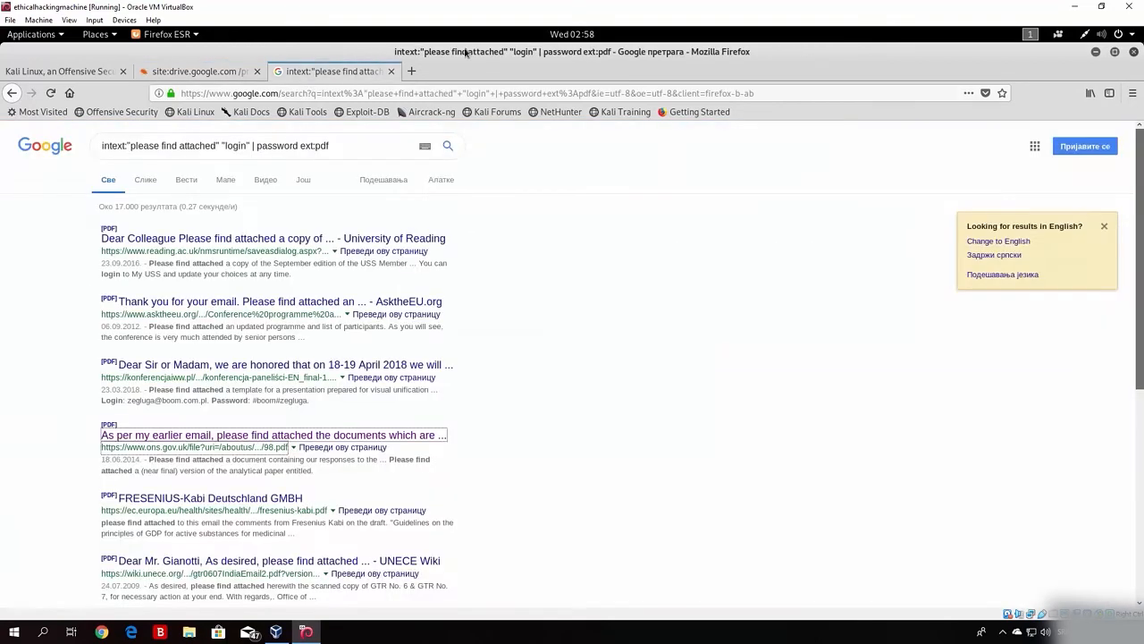
Step: Close the Google tab and change the GHDB Quick Search from 'pdf' to 'Ex', showing 1,328 dorks
{"action": "left_click", "coordinate": [390, 71]}
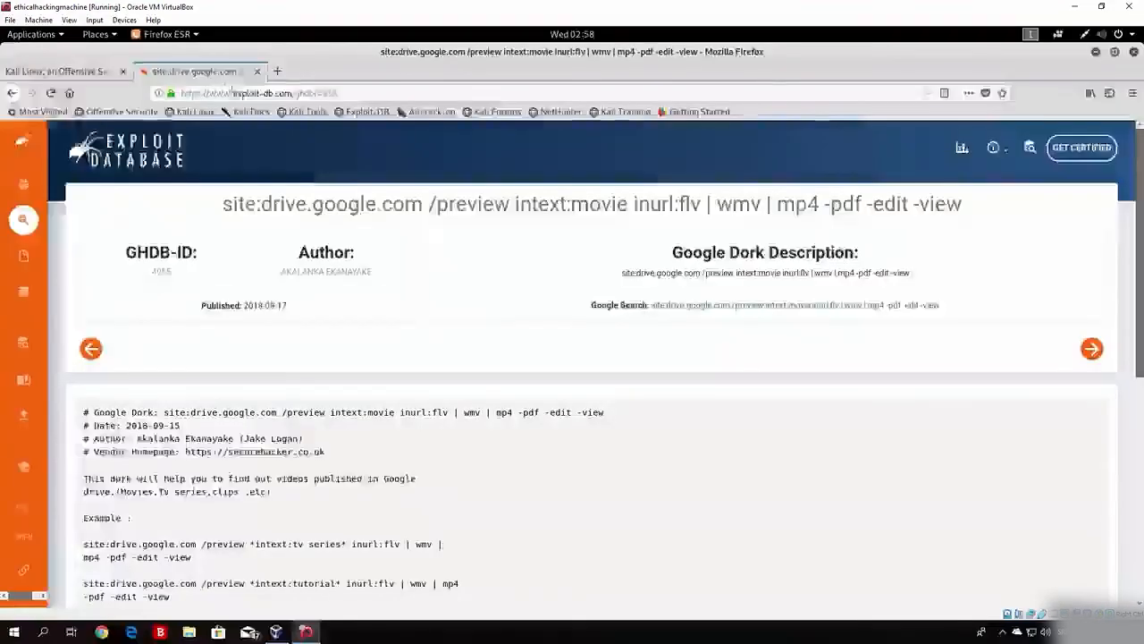
{"action": "left_click", "coordinate": [13, 93]}
{"action": "double_click", "coordinate": [1008, 253]}
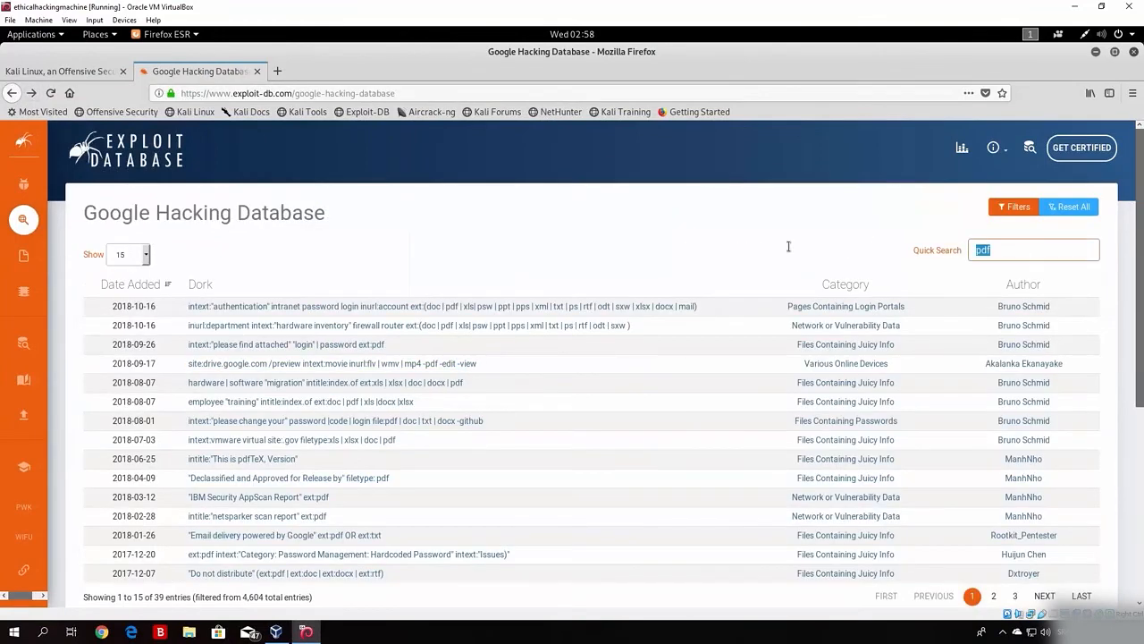
{"action": "type", "text": "exc"}
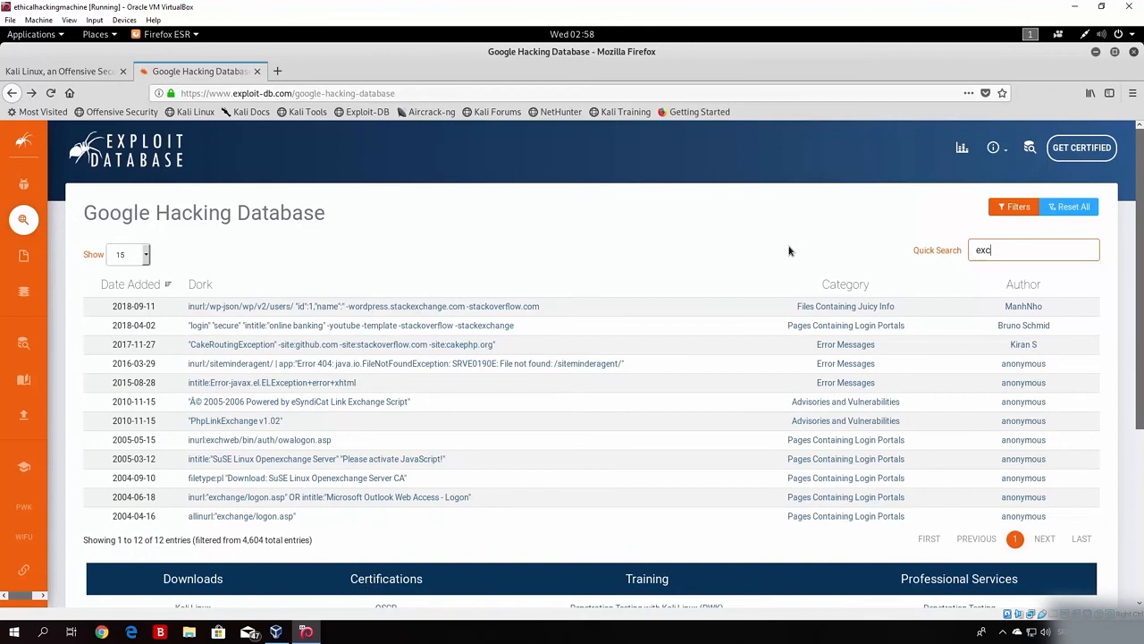
{"action": "type", "text": "el"}
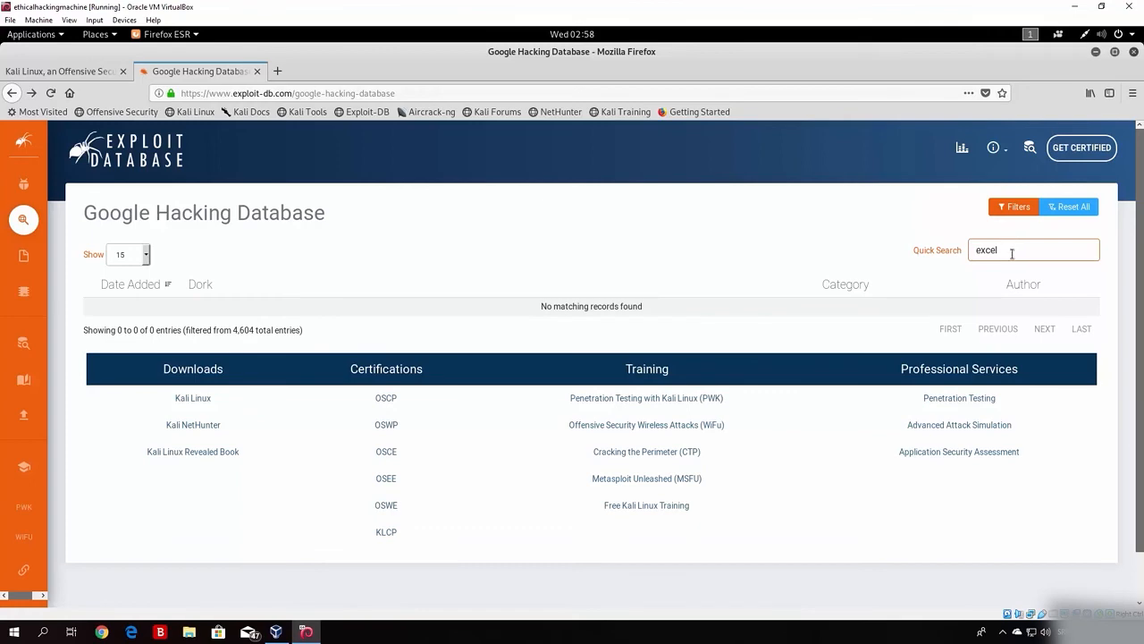
{"action": "key", "text": "BackSpace"}
{"action": "key", "text": "BackSpace"}
{"action": "key", "text": "BackSpace"}
{"action": "key", "text": "BackSpace"}
{"action": "key", "text": "BackSpace"}
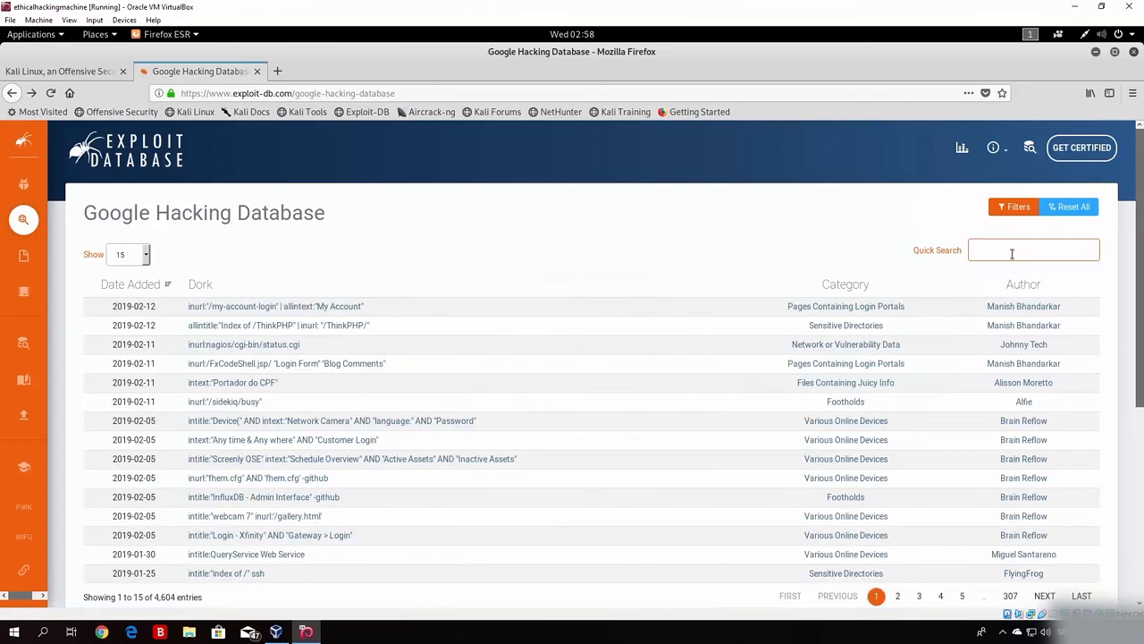
{"action": "type", "text": "Exc"}
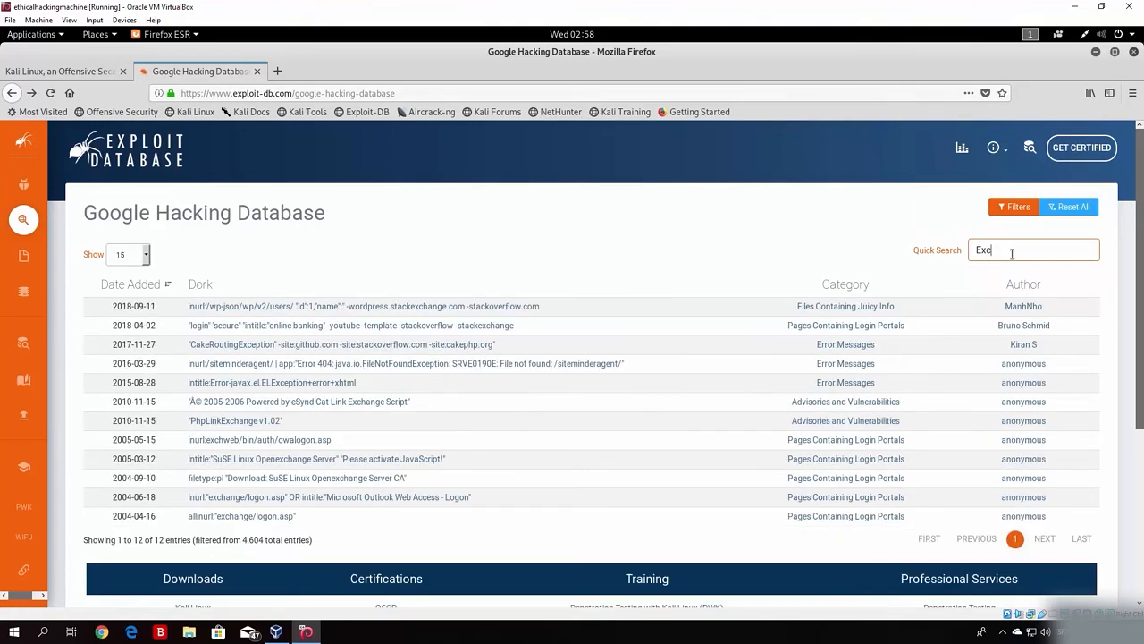
{"action": "key", "text": "BackSpace"}
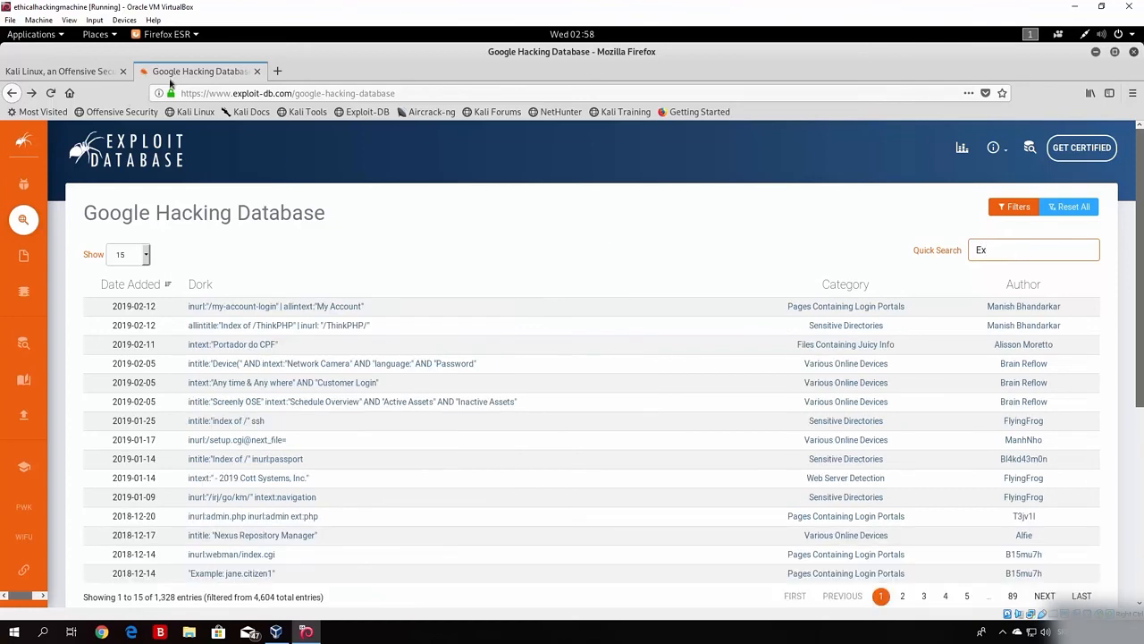
Step: Run a web search for 'Excel' in a new tab, then close that tab
{"action": "left_click", "coordinate": [282, 75]}
{"action": "type", "text": "Exchel"}
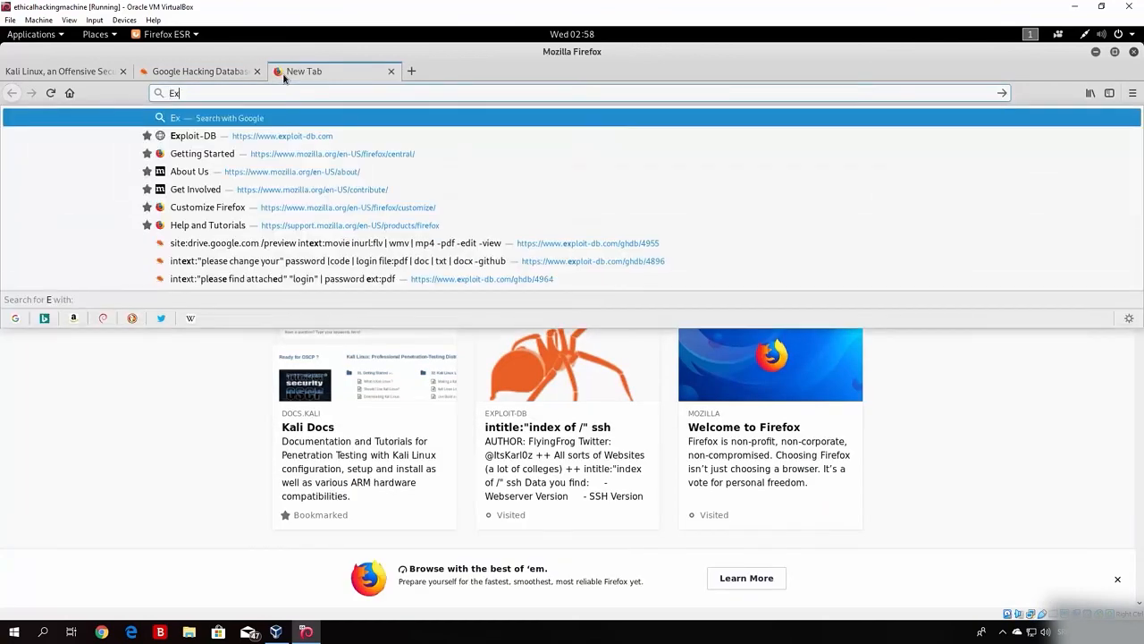
{"action": "key", "text": "BackSpace"}
{"action": "key", "text": "BackSpace"}
{"action": "key", "text": "BackSpace"}
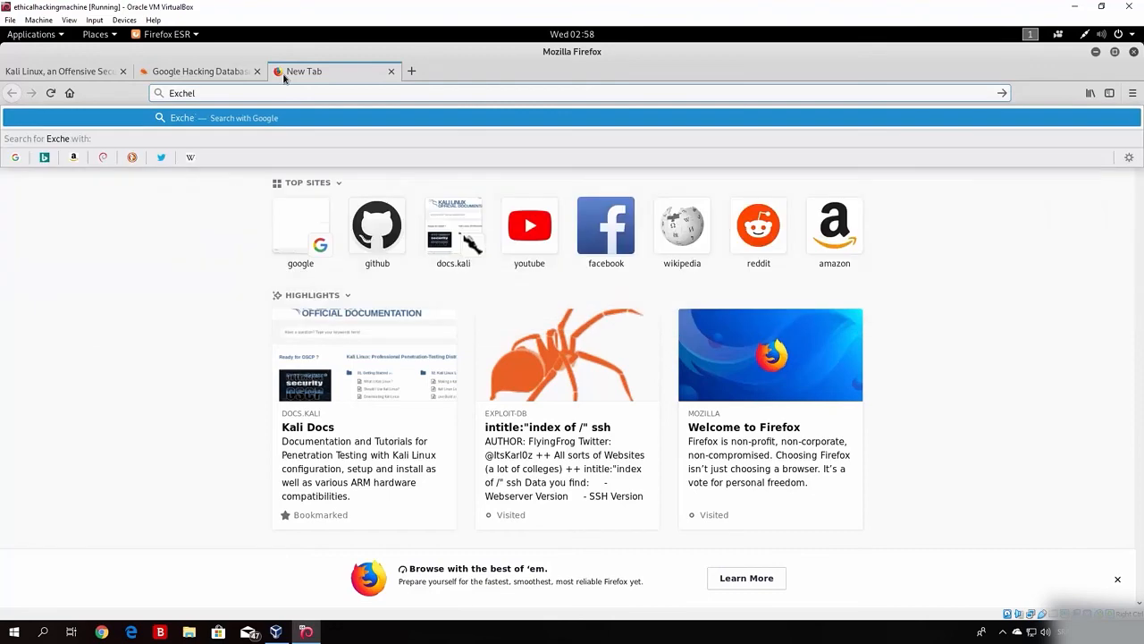
{"action": "type", "text": "el"}
{"action": "key", "text": "Return"}
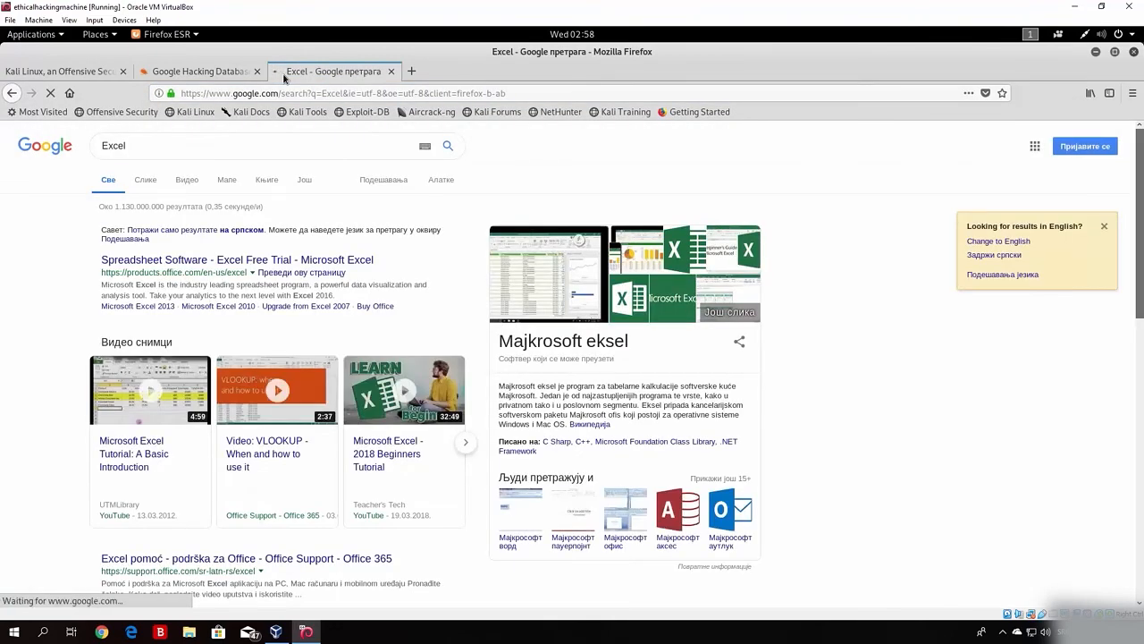
{"action": "left_click", "coordinate": [391, 71]}
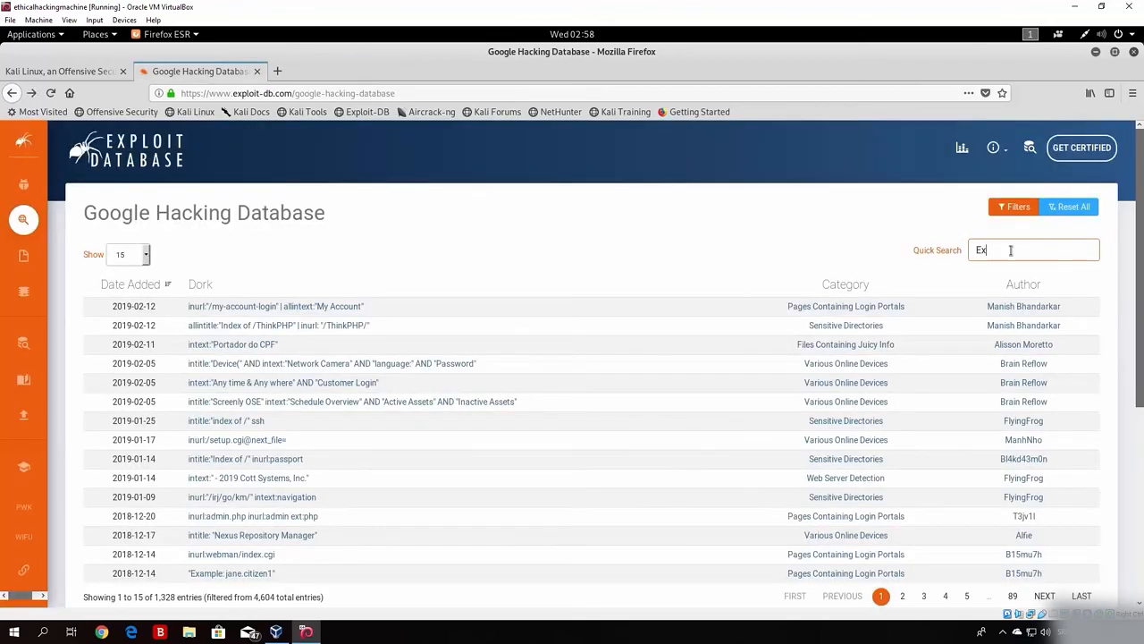
Step: Filter GHDB Quick Search by 'Excel', show 120 entries per page, then clear the filter
{"action": "type", "text": "cel"}
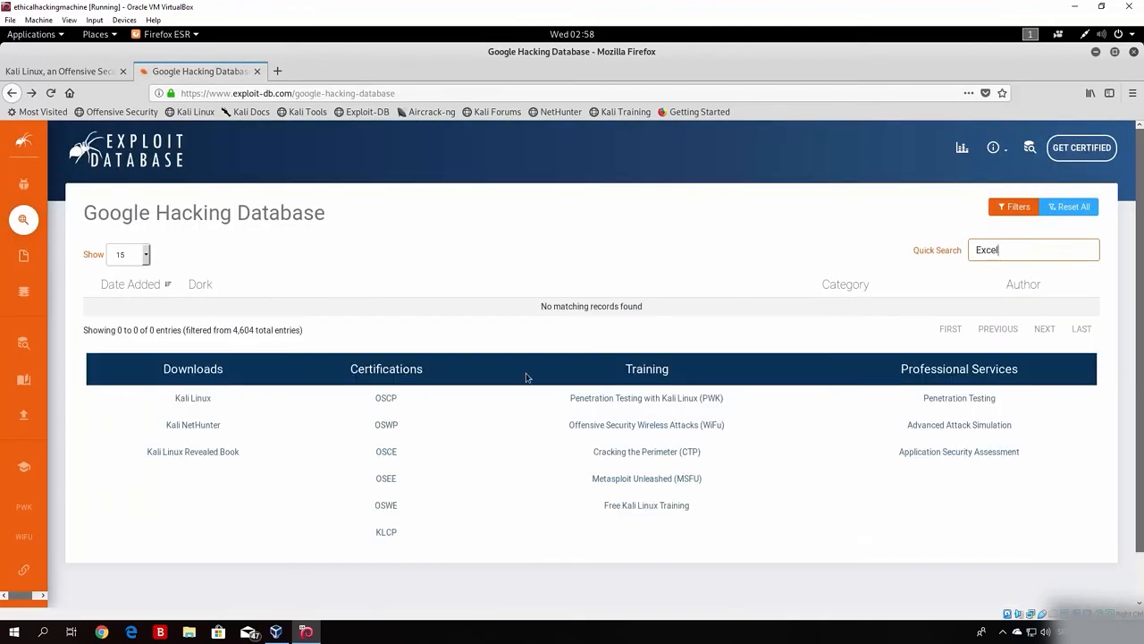
{"action": "left_click", "coordinate": [144, 257]}
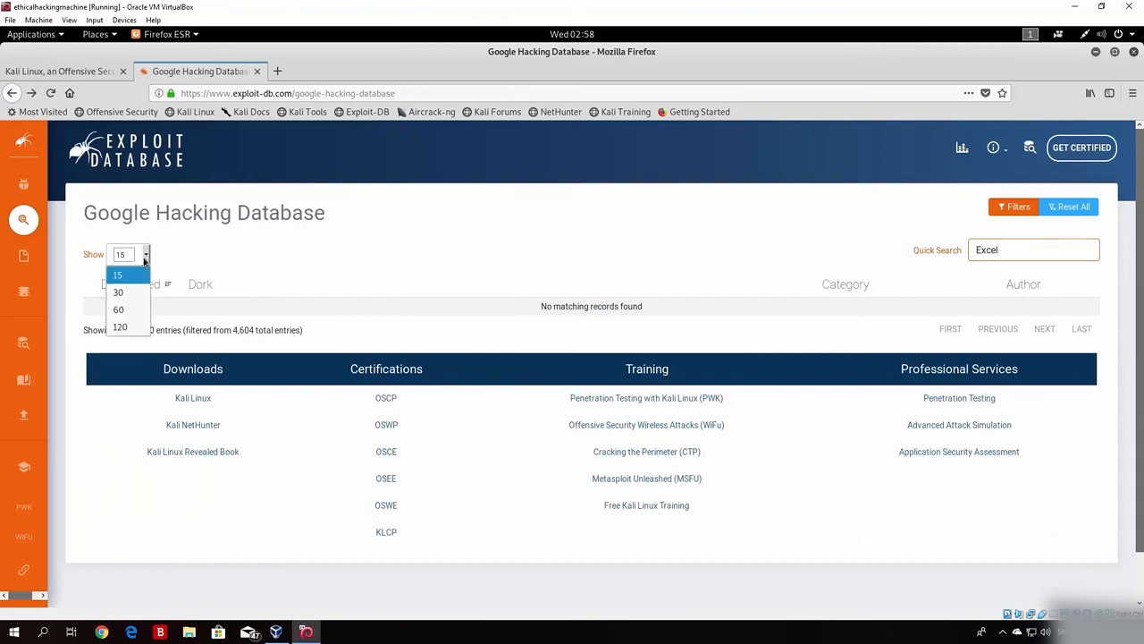
{"action": "left_click", "coordinate": [127, 326]}
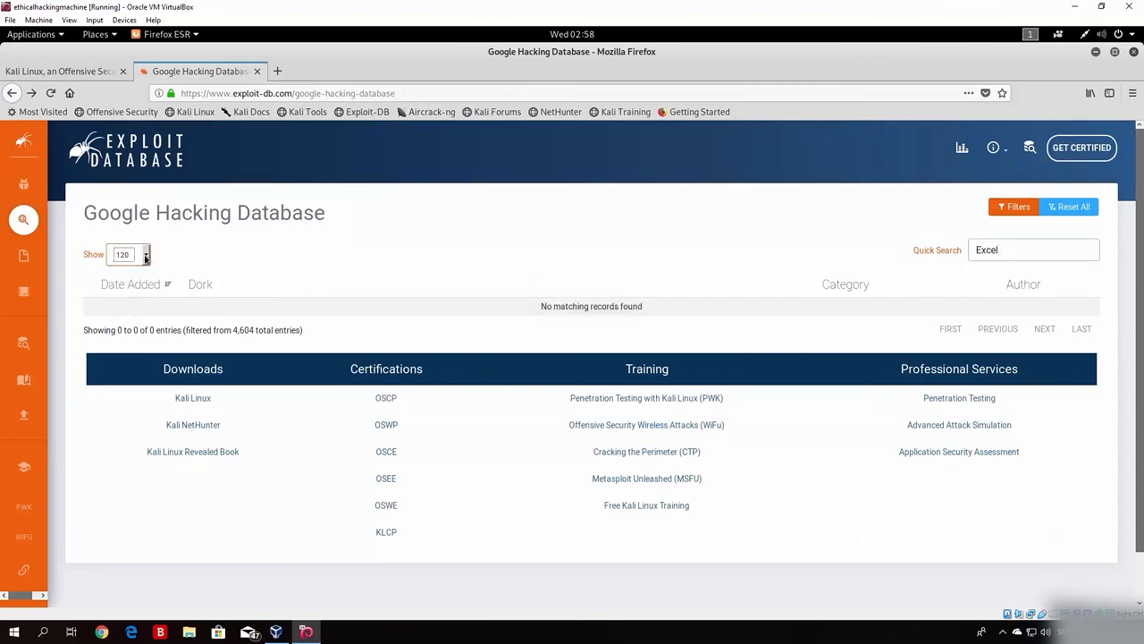
{"action": "key", "text": "Tab"}
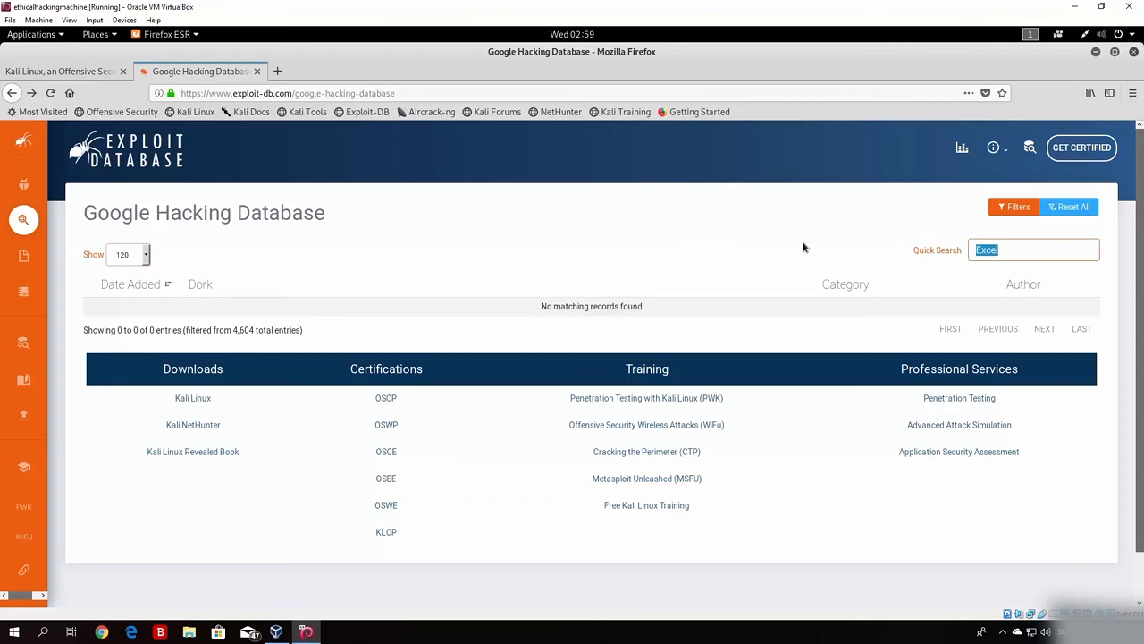
{"action": "key", "text": "BackSpace"}
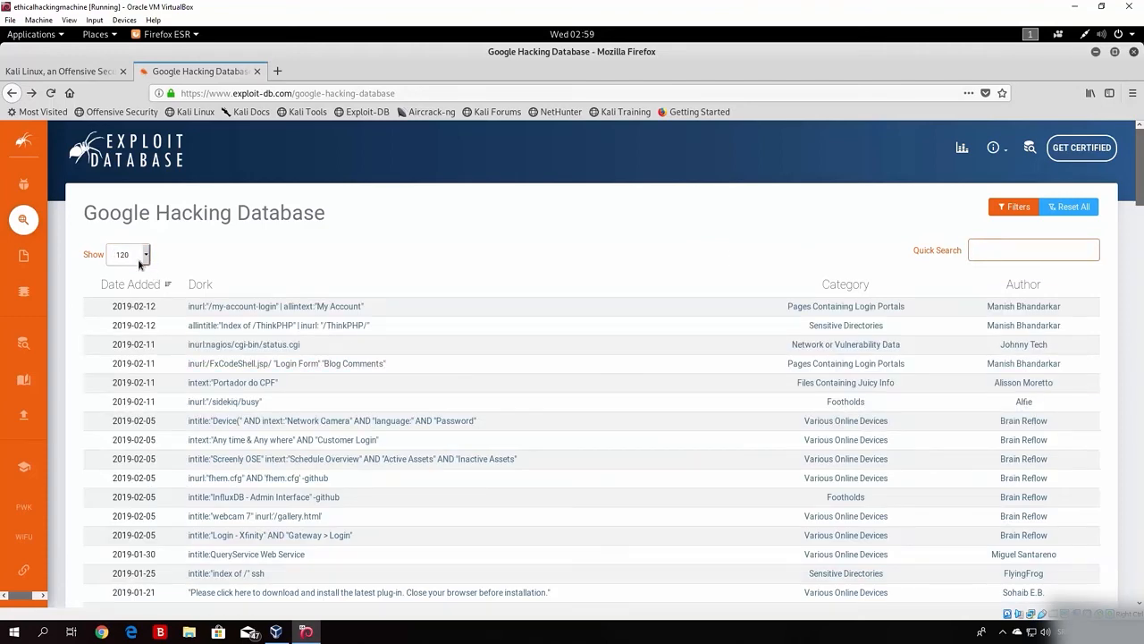
{"action": "left_click_drag", "start_coordinate": [1141, 170], "coordinate": [1141, 315]}
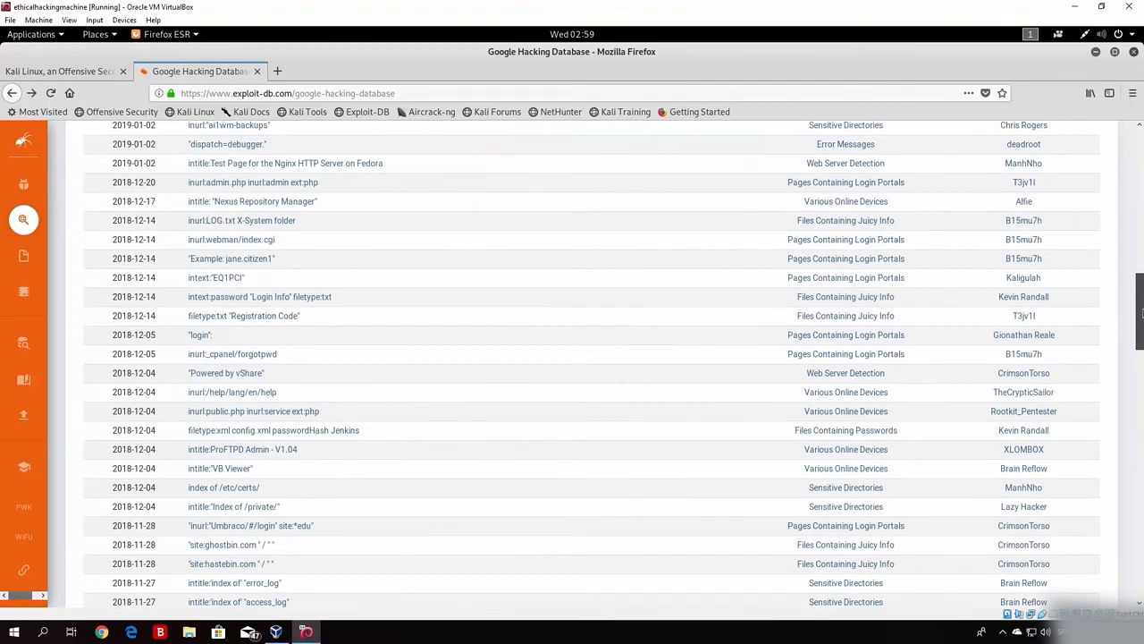
{"action": "left_click_drag", "start_coordinate": [1141, 312], "coordinate": [1141, 506]}
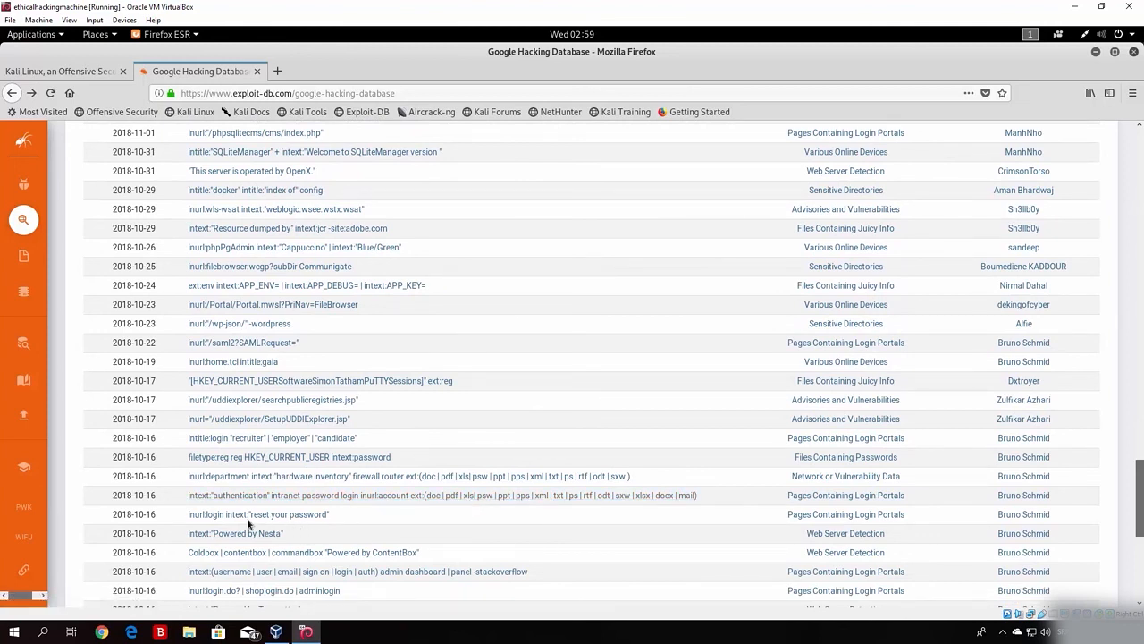
{"action": "left_click", "coordinate": [557, 496]}
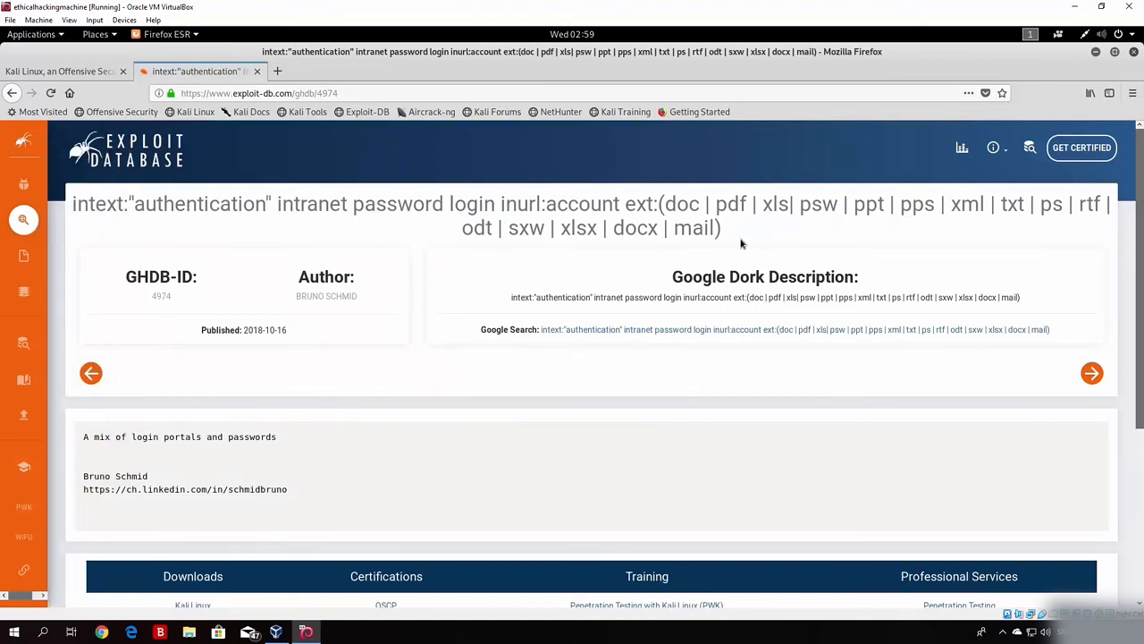
{"action": "left_click_drag", "start_coordinate": [729, 233], "coordinate": [461, 229]}
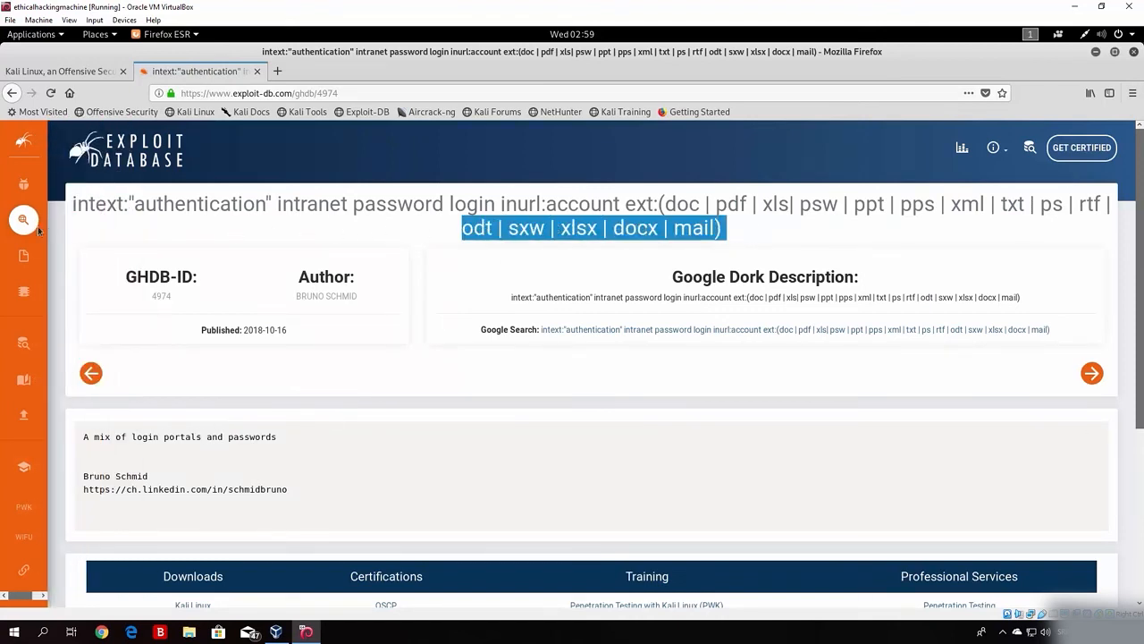
{"action": "left_click", "coordinate": [226, 240]}
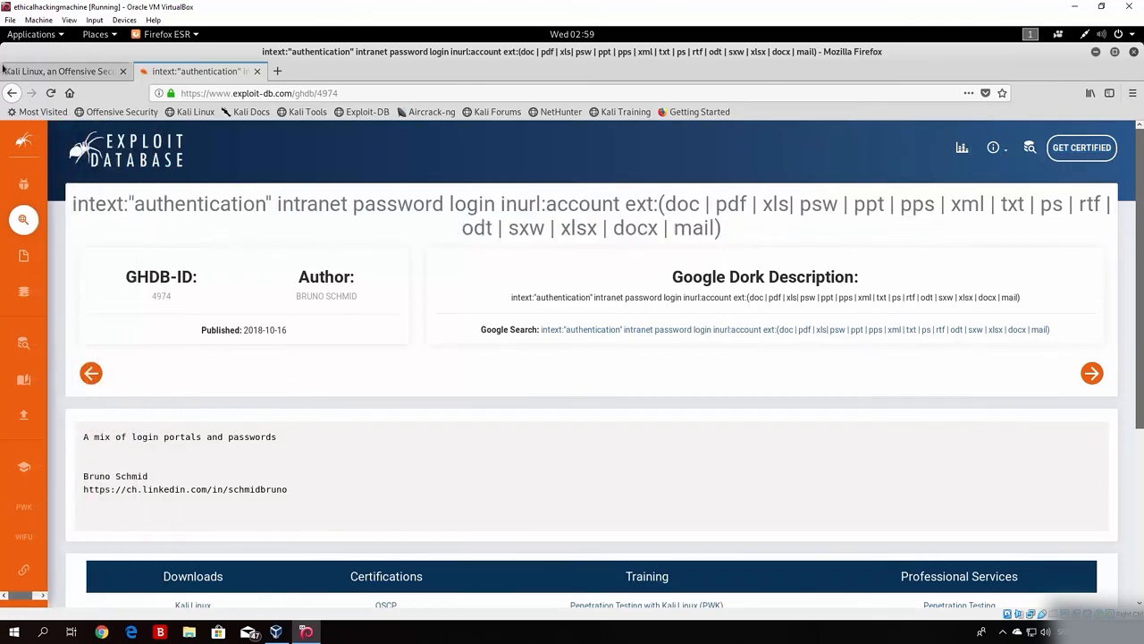
{"action": "left_click", "coordinate": [12, 93]}
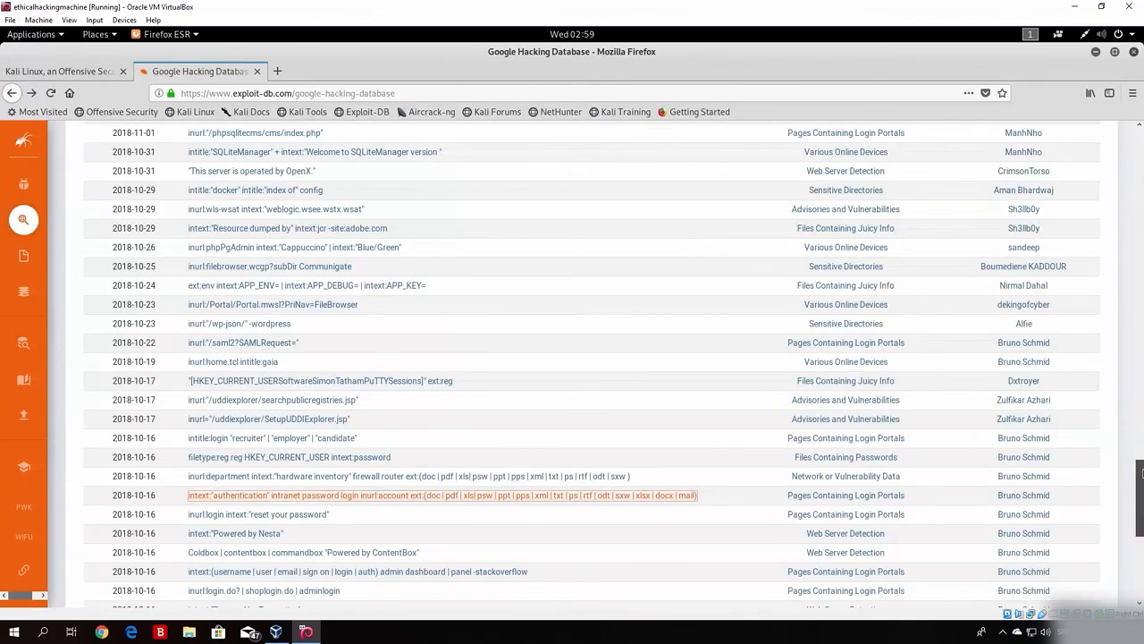
{"action": "scroll", "coordinate": [1142, 530], "scroll_direction": "down", "scroll_amount": 4}
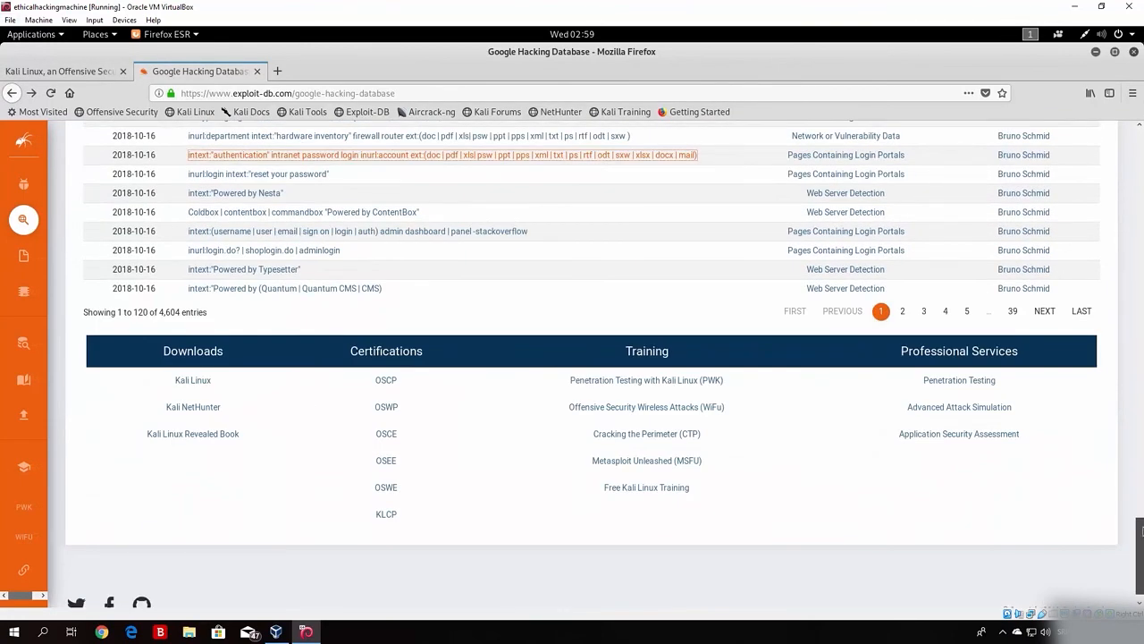
{"action": "scroll", "coordinate": [1140, 531], "scroll_direction": "up", "scroll_amount": 5}
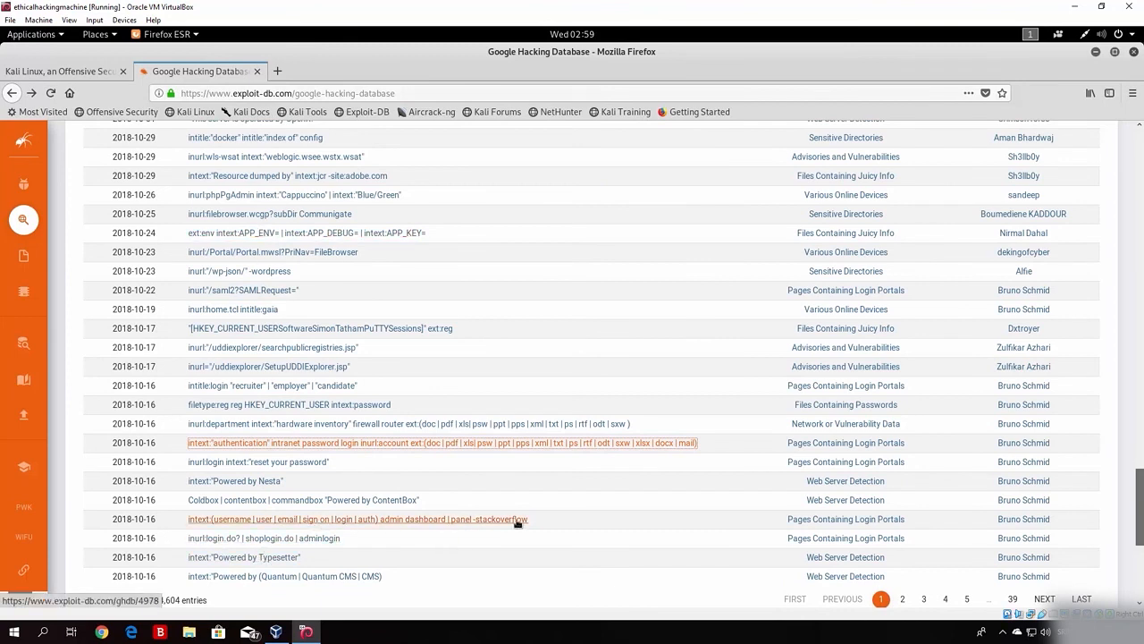
{"action": "left_click", "coordinate": [402, 524]}
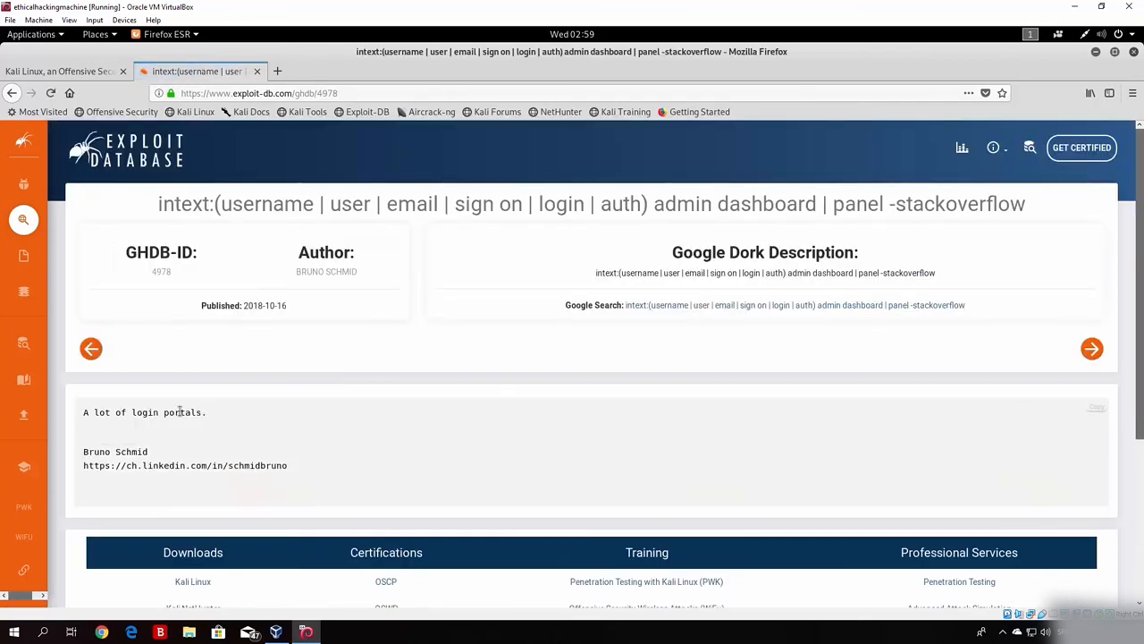
{"action": "left_click_drag", "start_coordinate": [206, 413], "coordinate": [67, 414]}
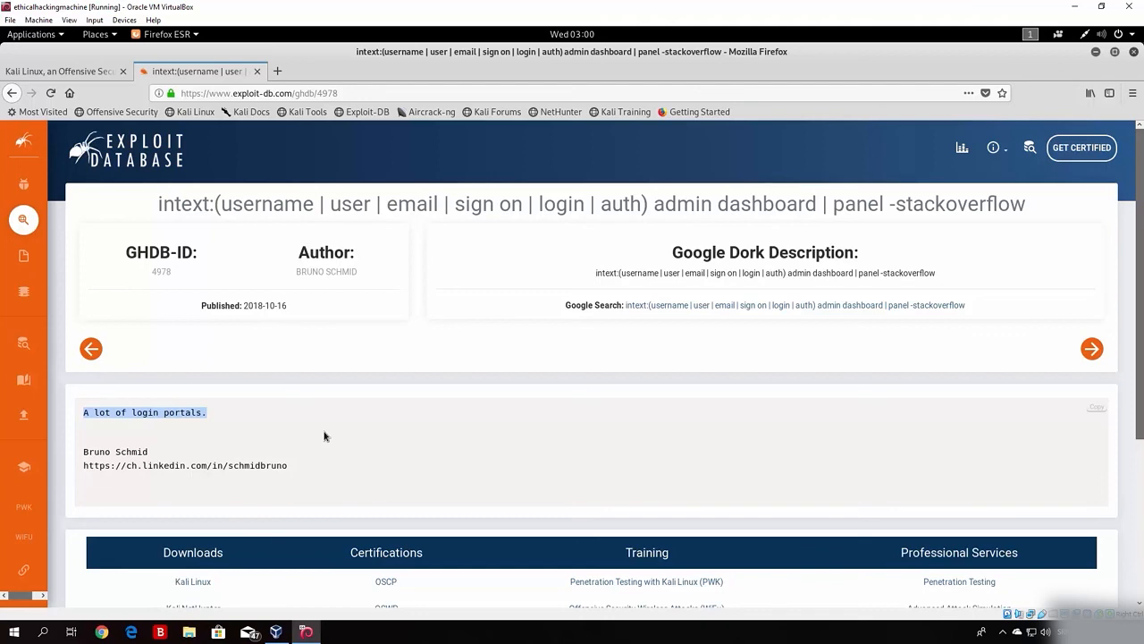
{"action": "left_click", "coordinate": [11, 93]}
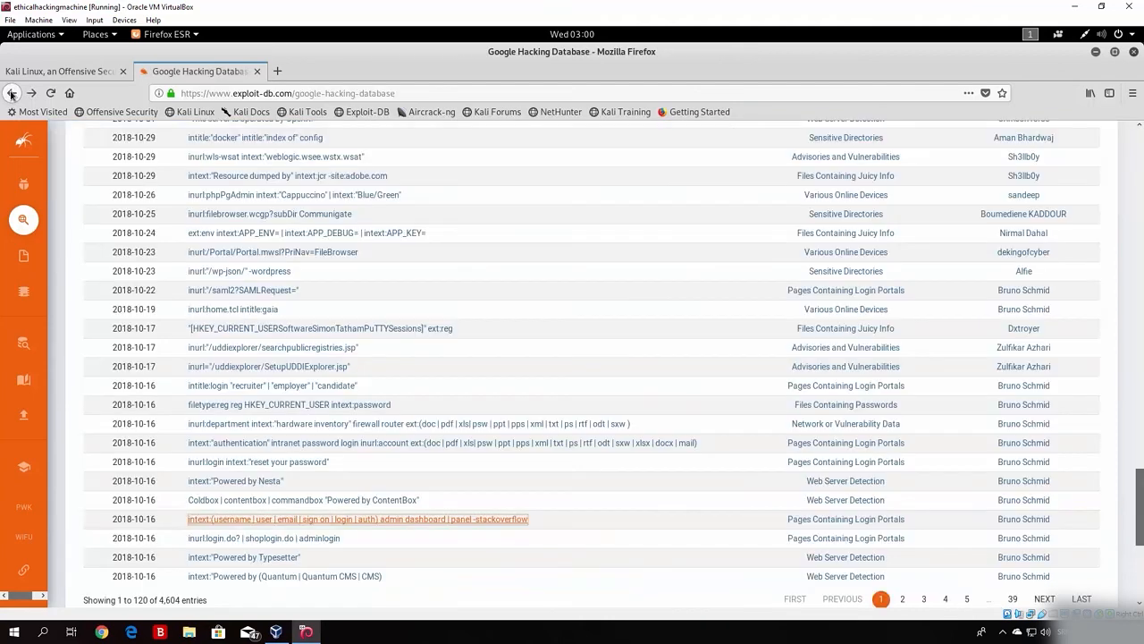
{"action": "left_click_drag", "start_coordinate": [1138, 521], "coordinate": [1135, 165]}
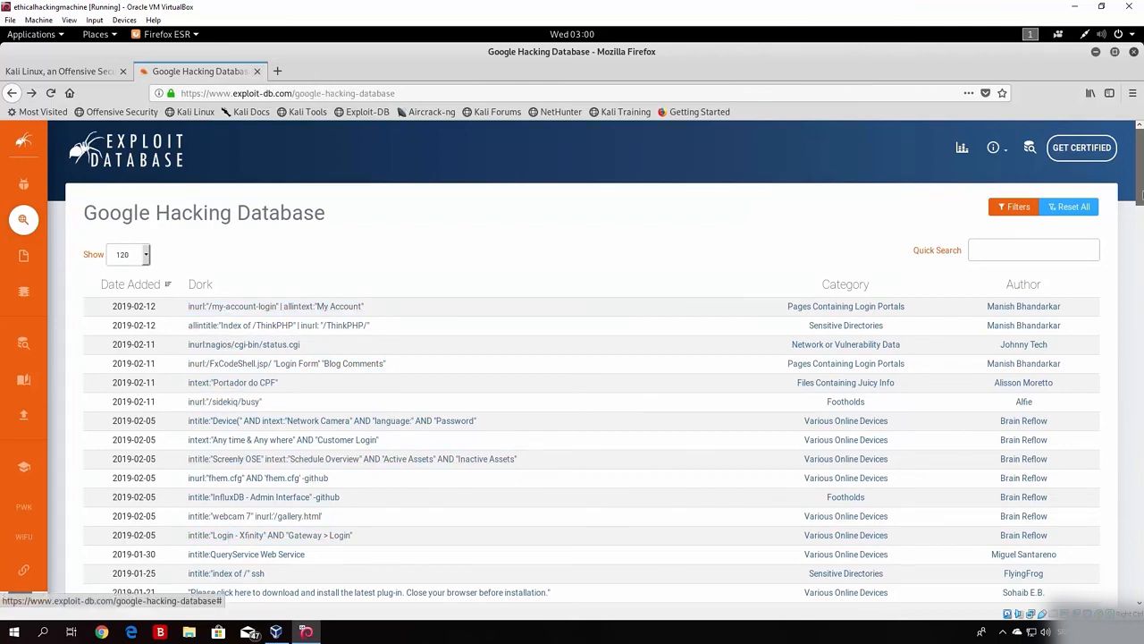
{"action": "mouse_move", "coordinate": [1141, 165]}
{"action": "left_mouse_down"}
{"action": "mouse_move", "coordinate": [1142, 277]}
{"action": "mouse_move", "coordinate": [1140, 152]}
{"action": "left_mouse_up"}
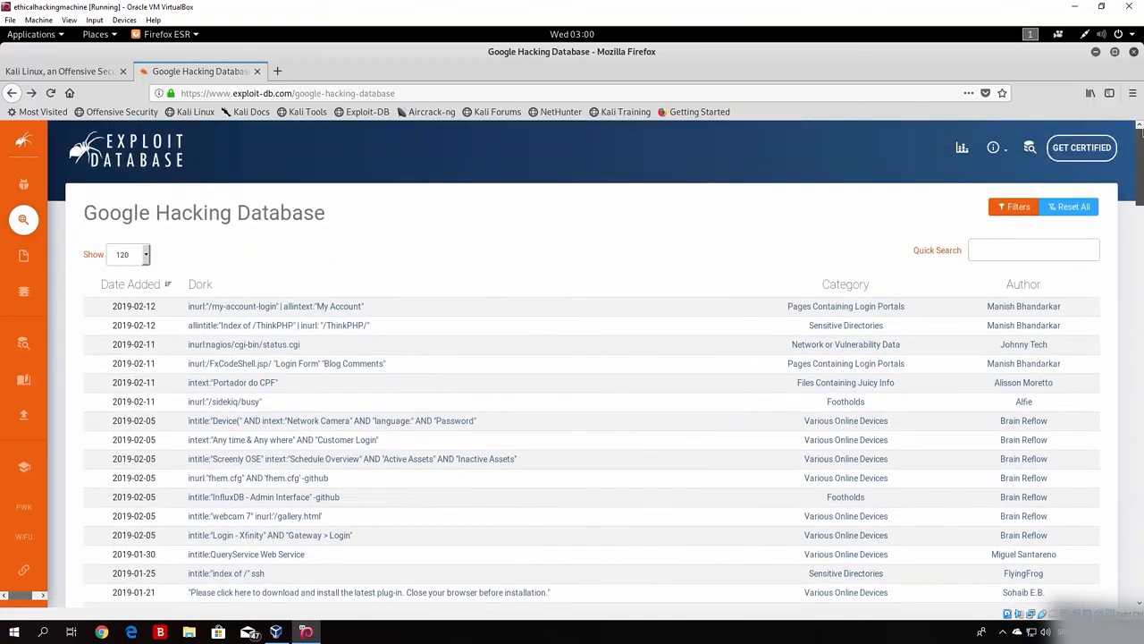